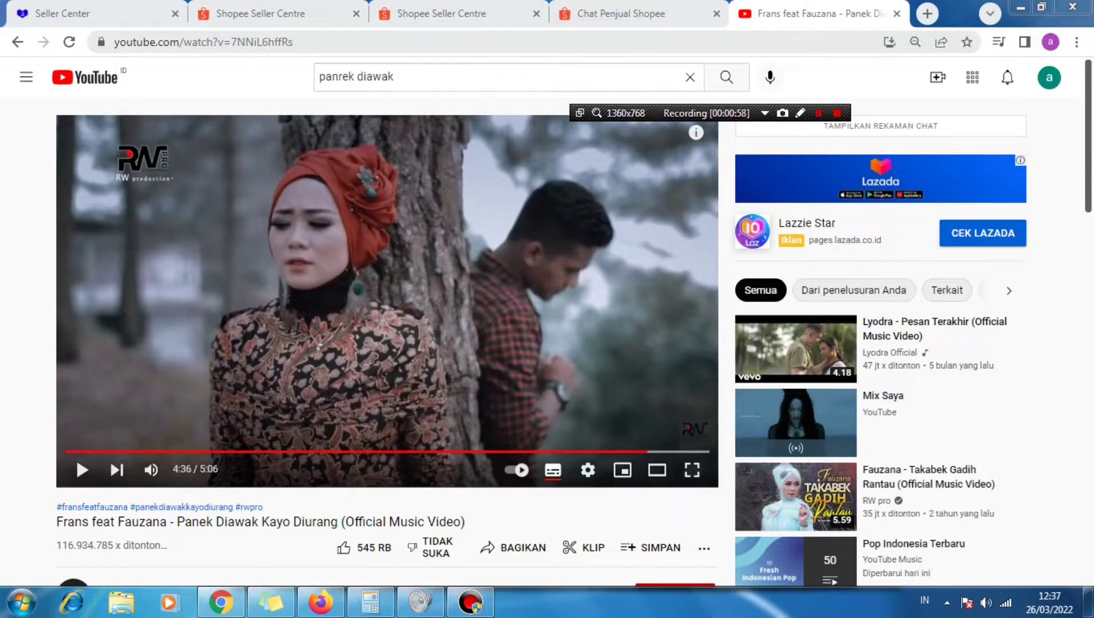
Switch to Lazada Seller Center and open the Gratis Ongkir free shipping tool from the marketing center's Promosi page
click(63, 14)
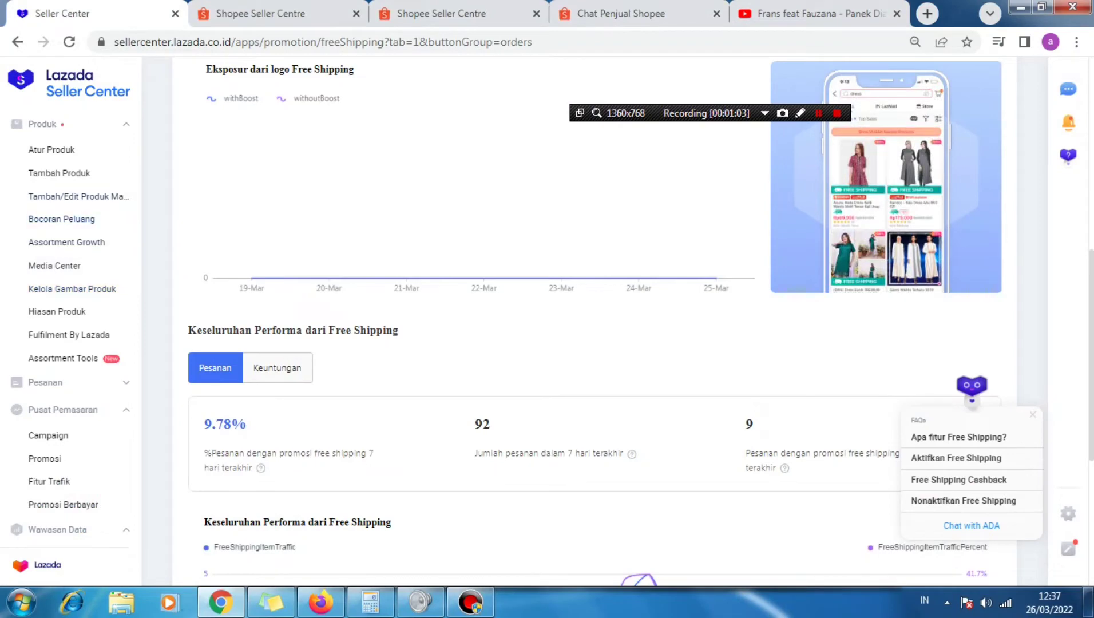
scroll(74, 196, down, 1)
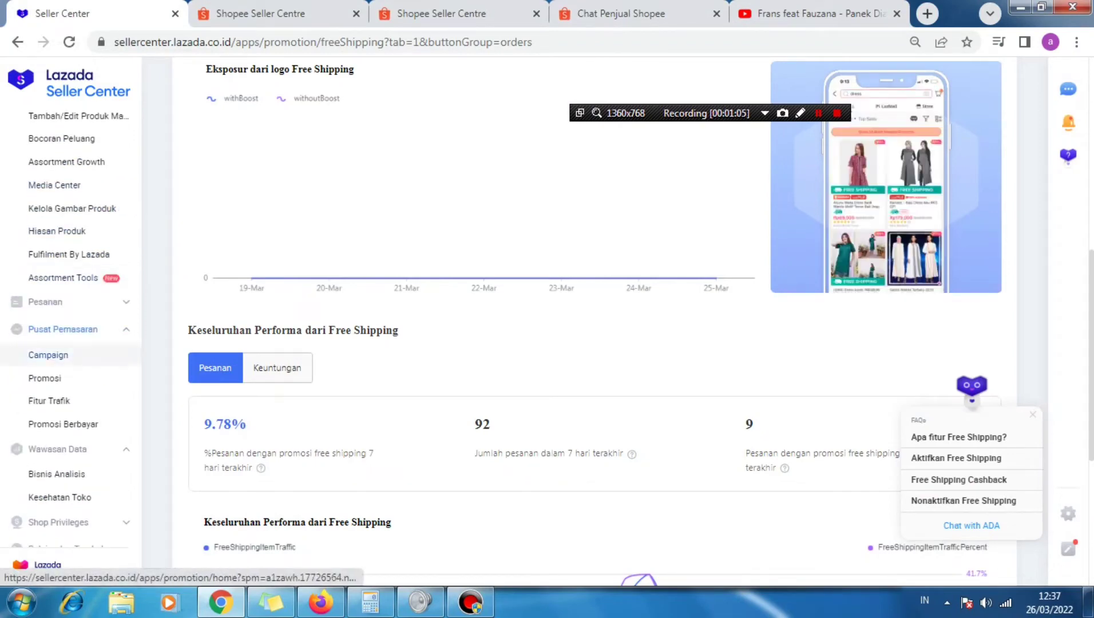
click(45, 378)
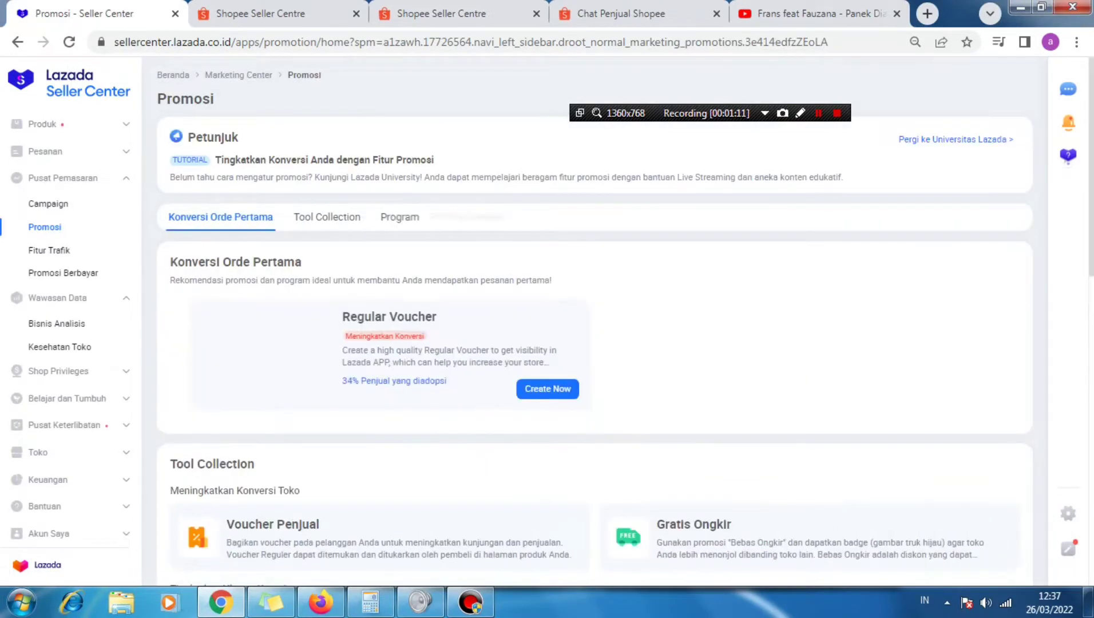
scroll(596, 320, down, 3)
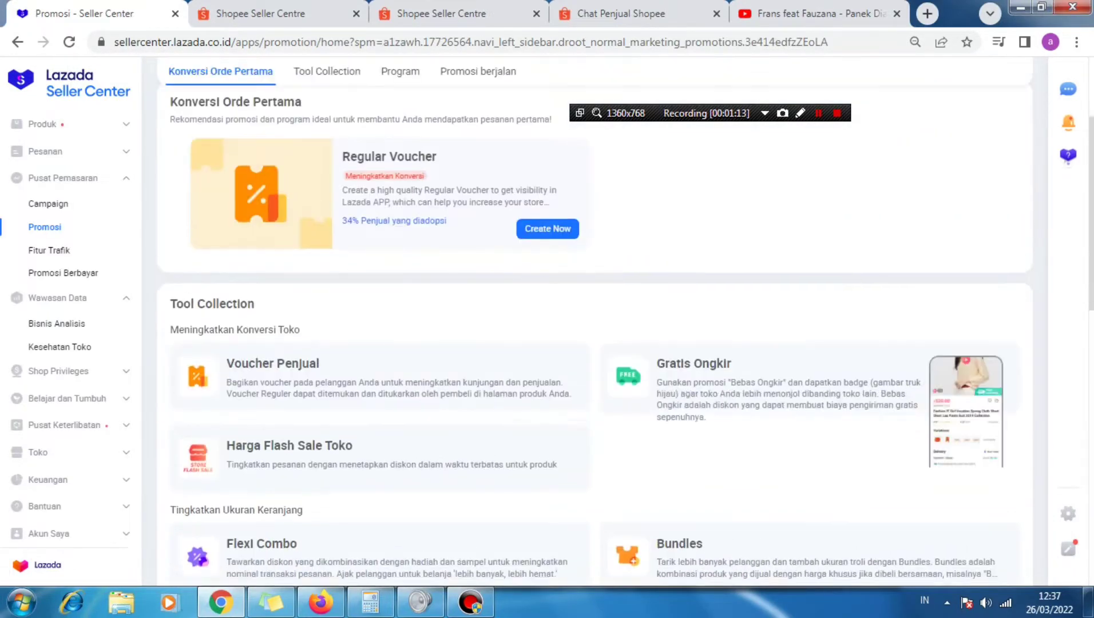
click(694, 363)
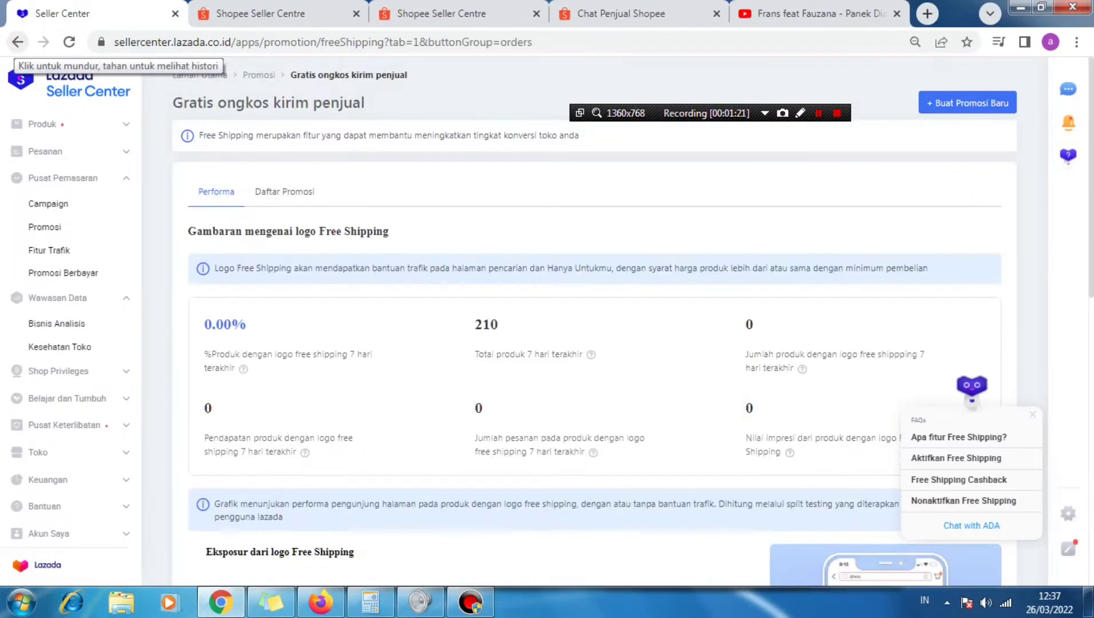
click(17, 42)
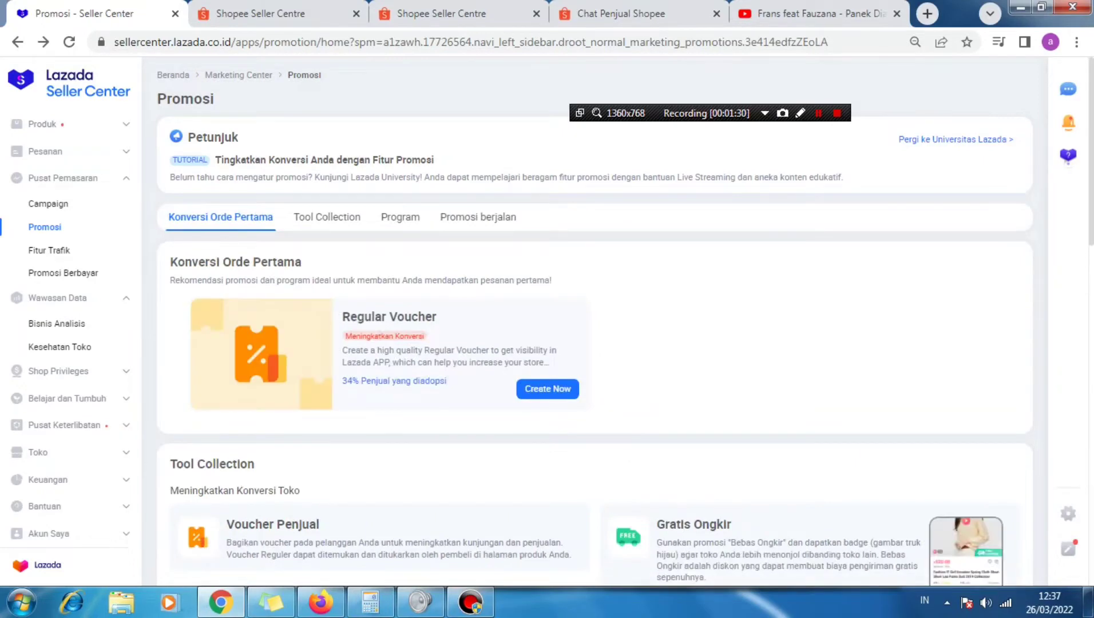
scroll(594, 320, down, 5)
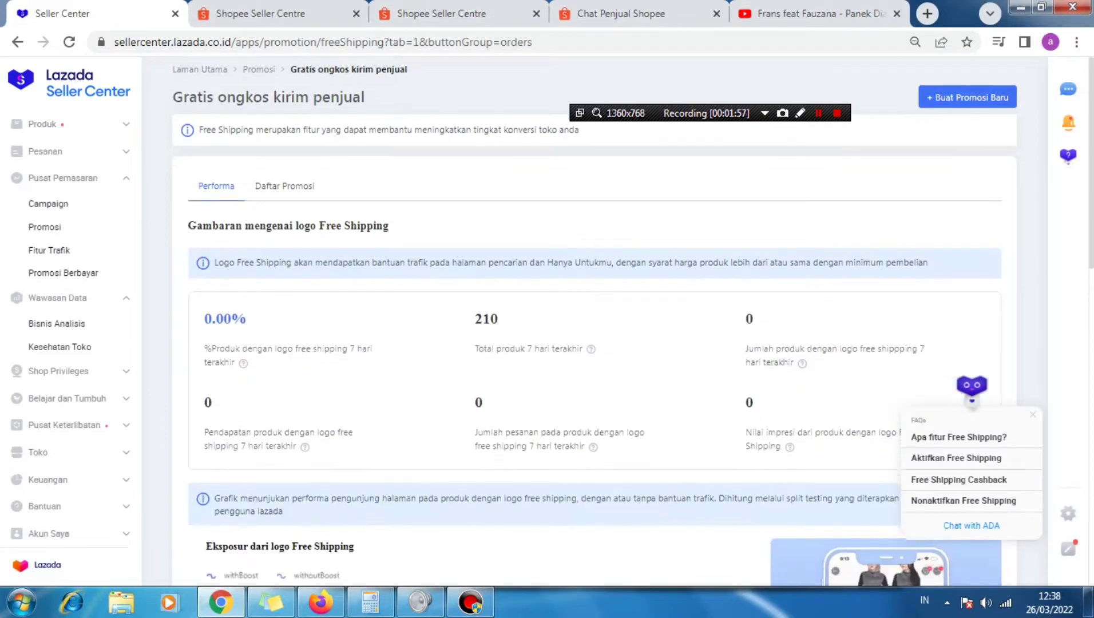
Examine the free shipping performance overview, including the logo statistics, exposure chart and overall order performance
scroll(595, 324, down, 1)
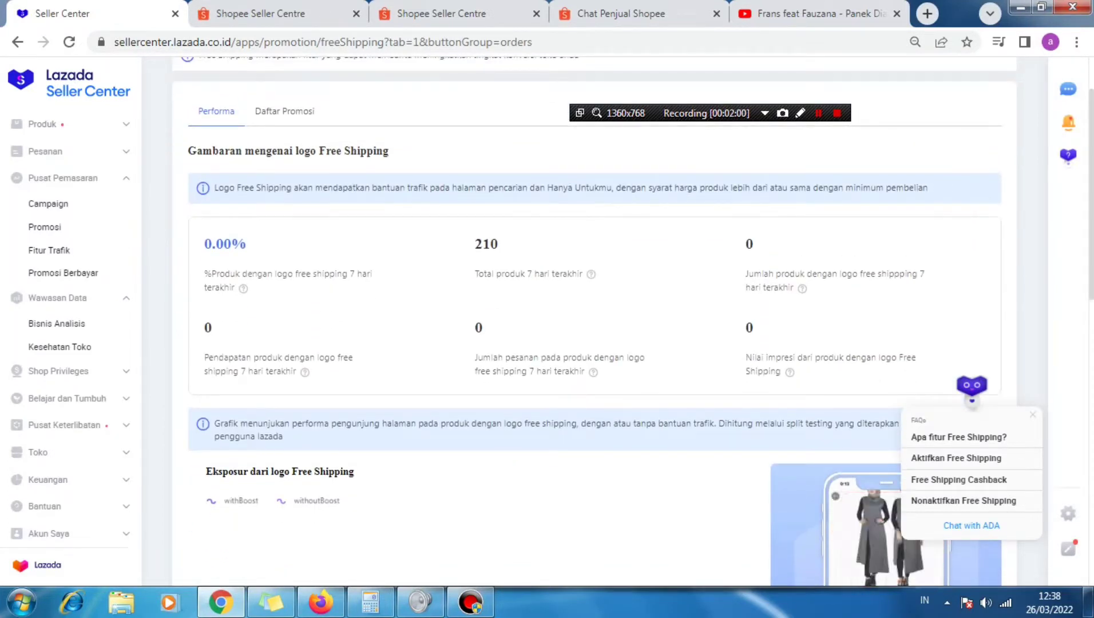
scroll(596, 324, down, 1)
scroll(418, 228, down, 5)
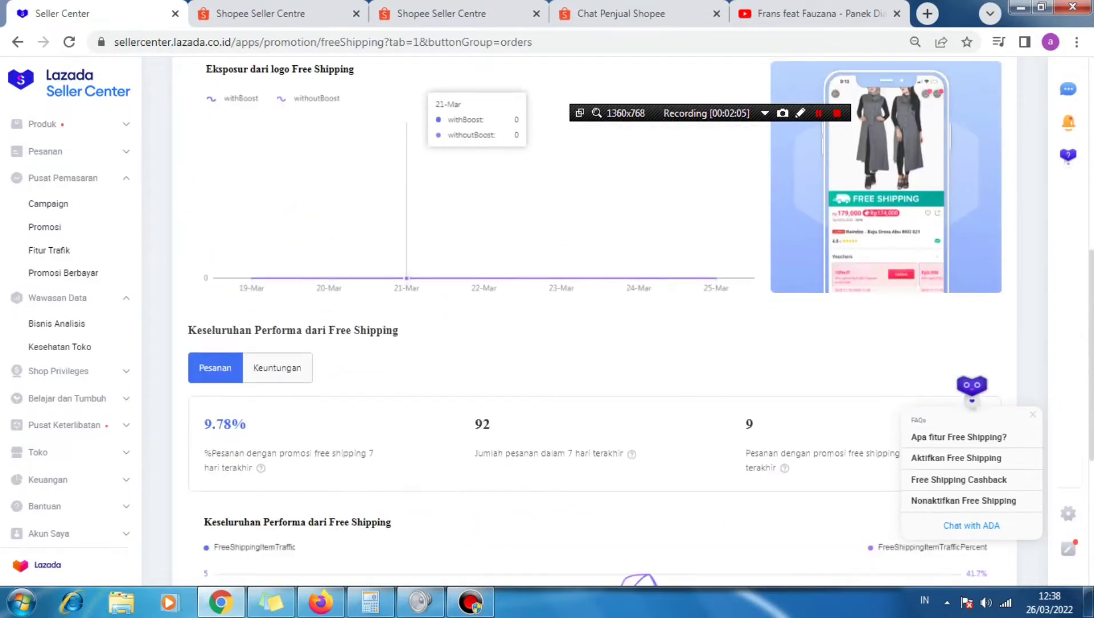
scroll(418, 229, up, 6)
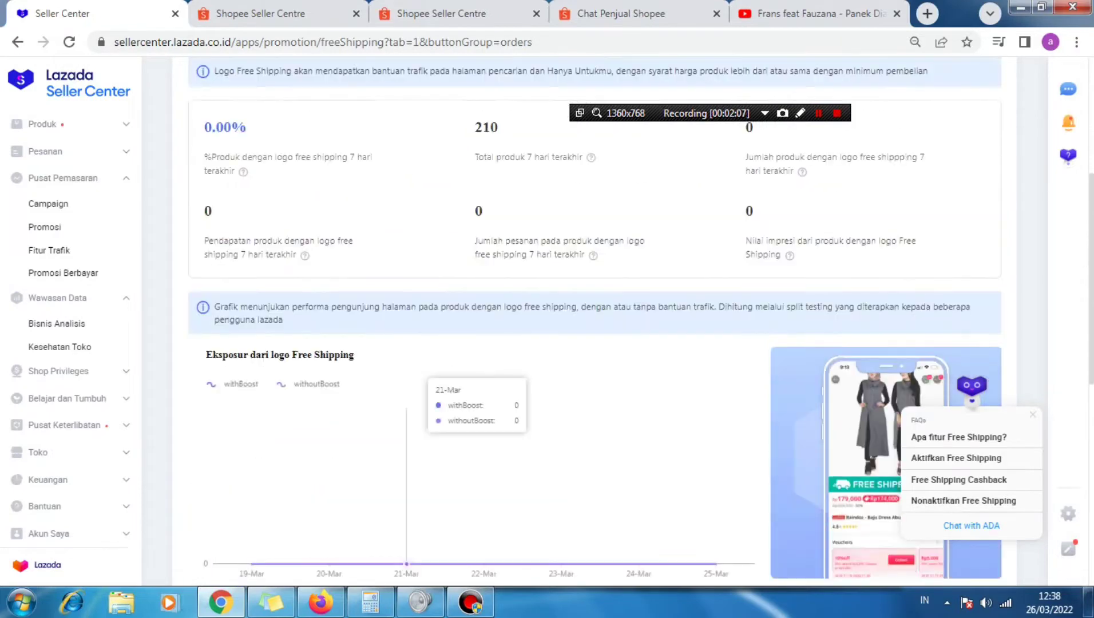
scroll(595, 324, up, 1)
scroll(596, 324, down, 3)
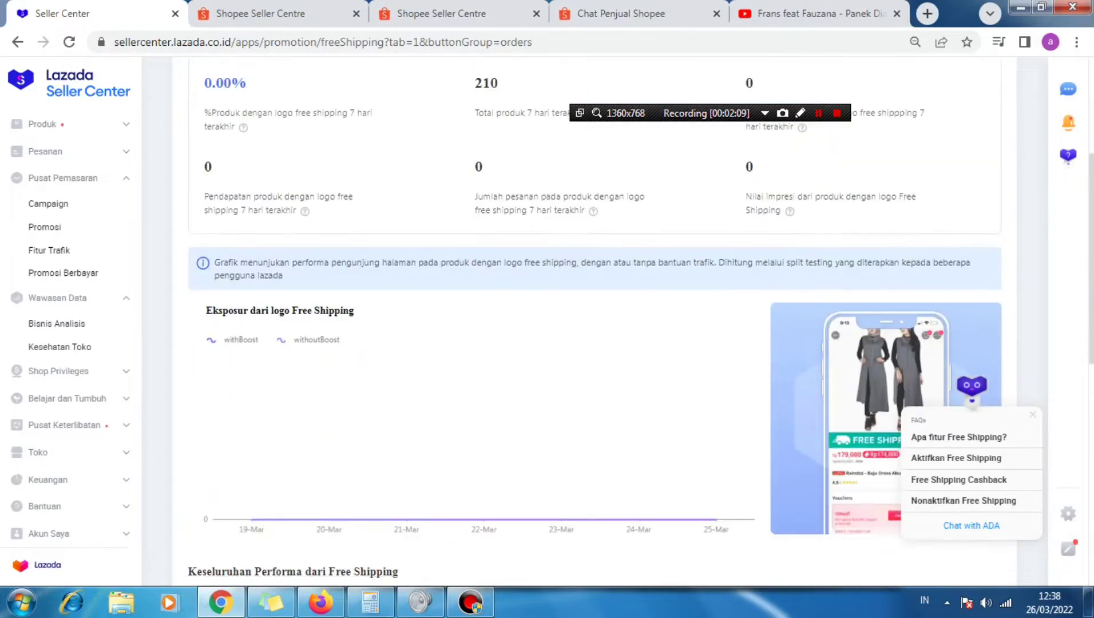
scroll(596, 324, up, 3)
Open the free shipping promotion list and review the "lazada mantep" promotion's name, period, product scope and budget usage
click(301, 112)
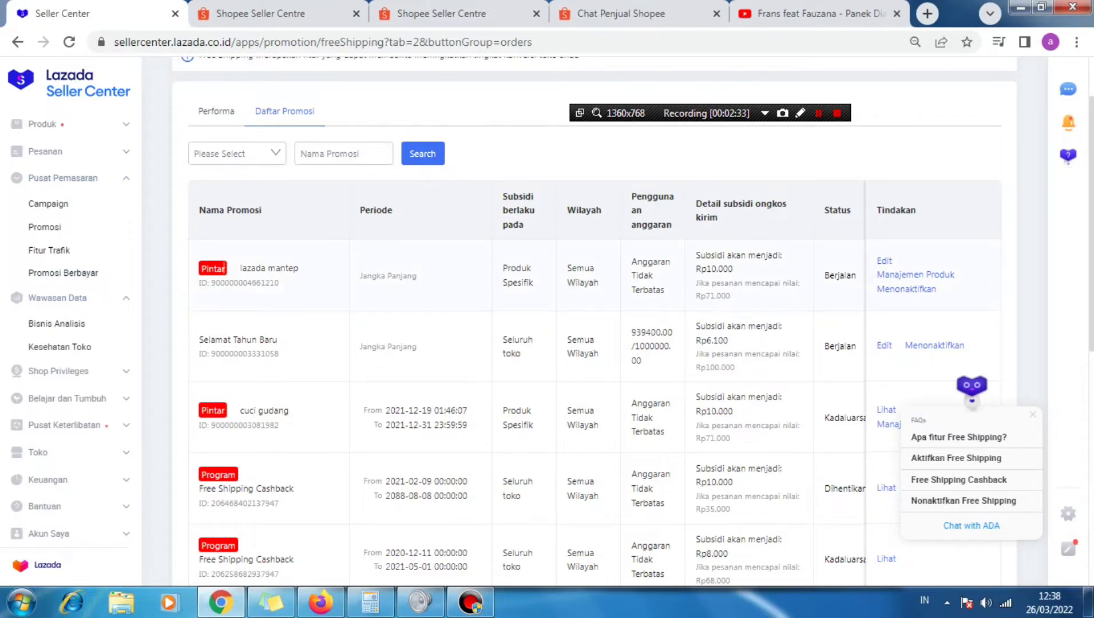
drag(225, 269, 279, 283)
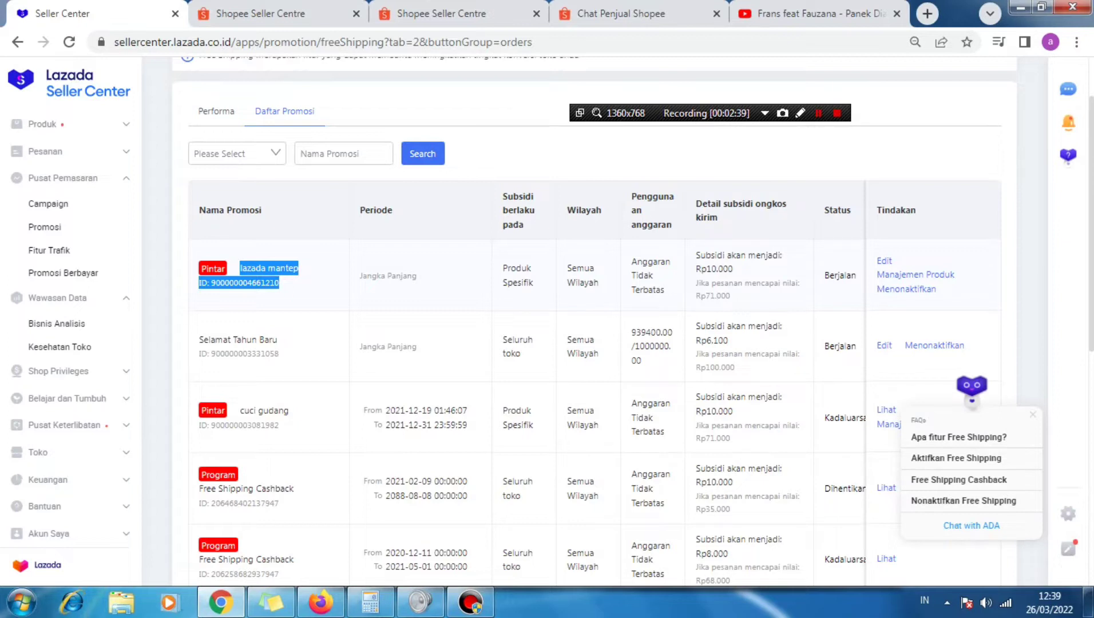
drag(361, 276, 417, 275)
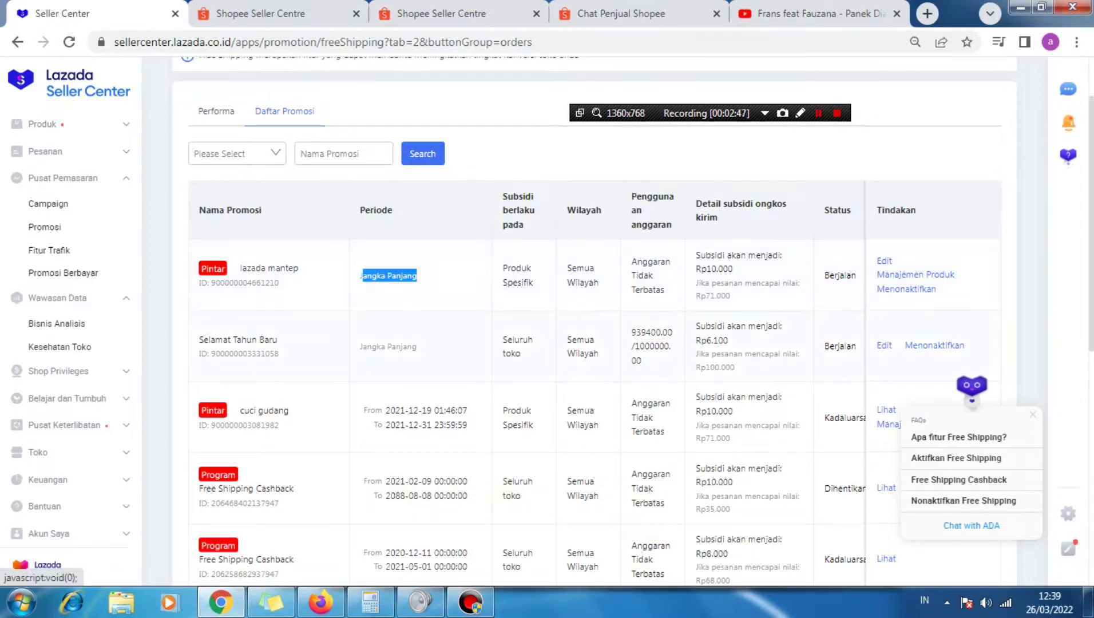
scroll(595, 343, down, 1)
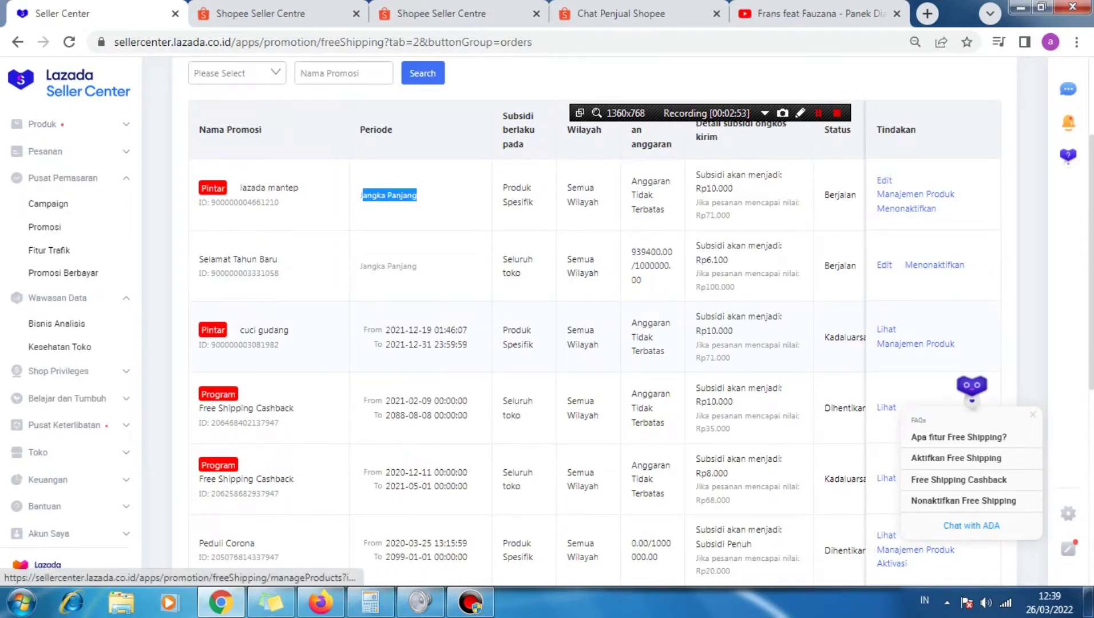
scroll(641, 320, up, 1)
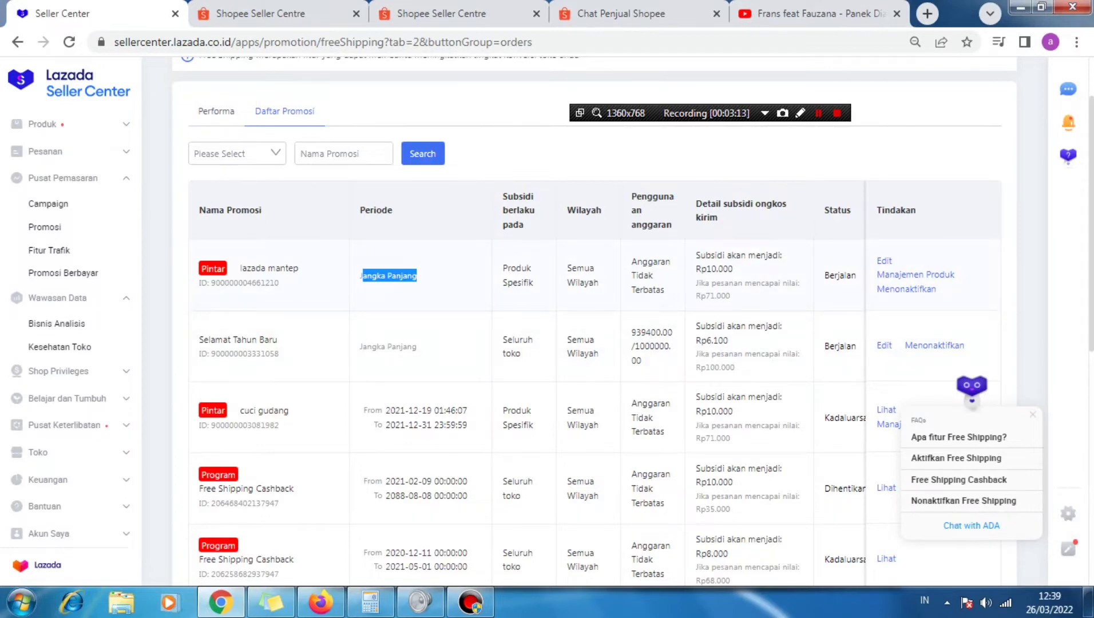
drag(503, 262, 535, 289)
drag(631, 261, 656, 291)
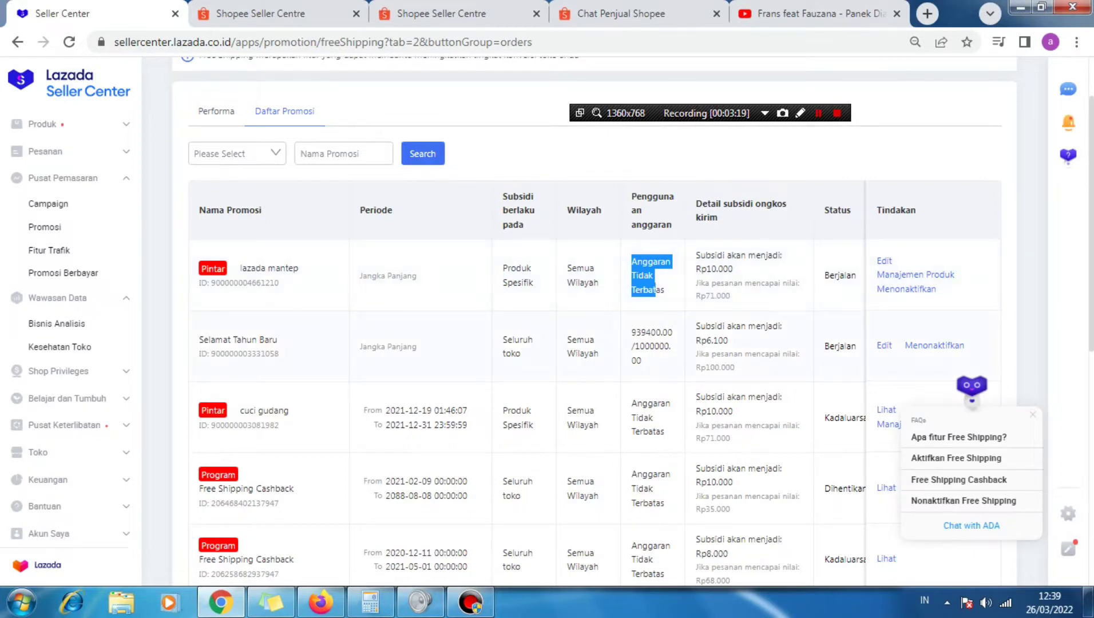
Review the "lazada mantep" promotion's shipping subsidy details, including its subsidy amount and minimum order value
drag(700, 255, 730, 296)
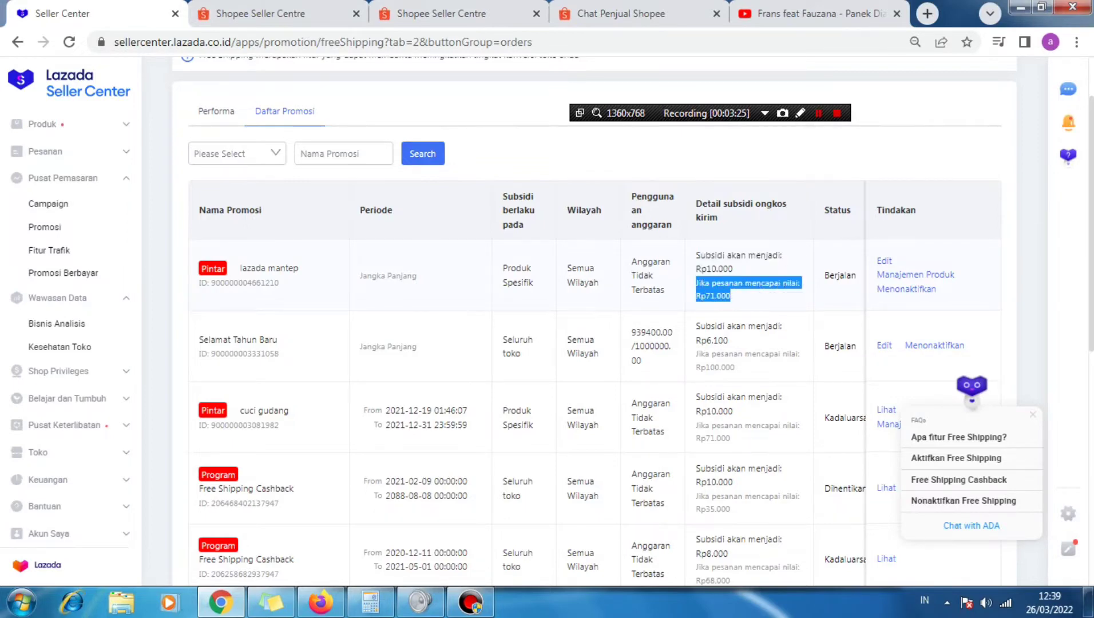
click(731, 295)
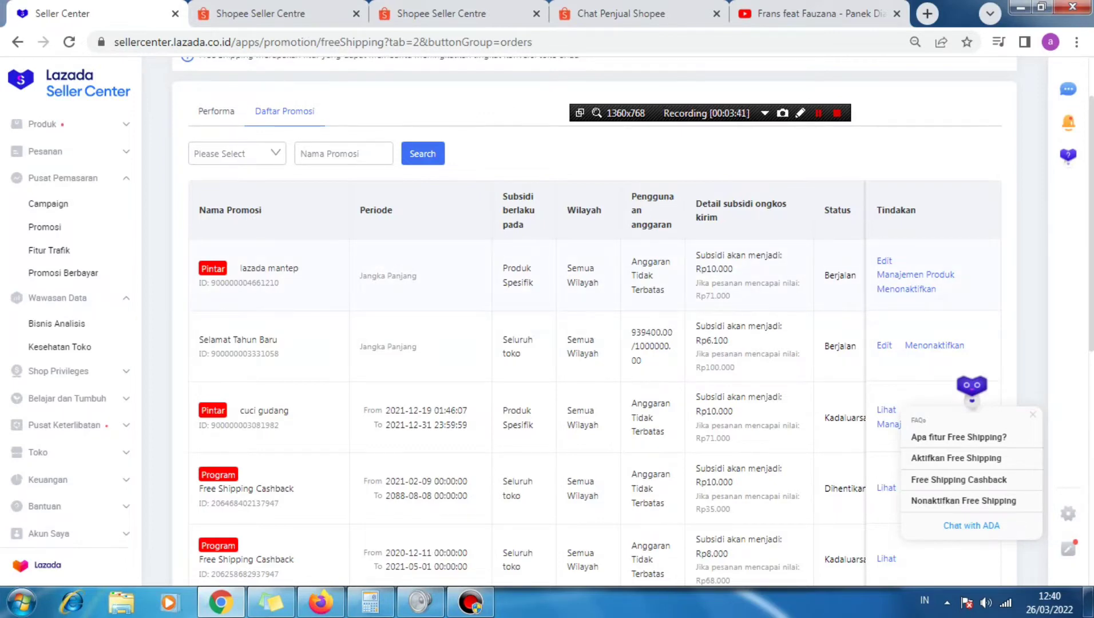
drag(695, 254, 733, 269)
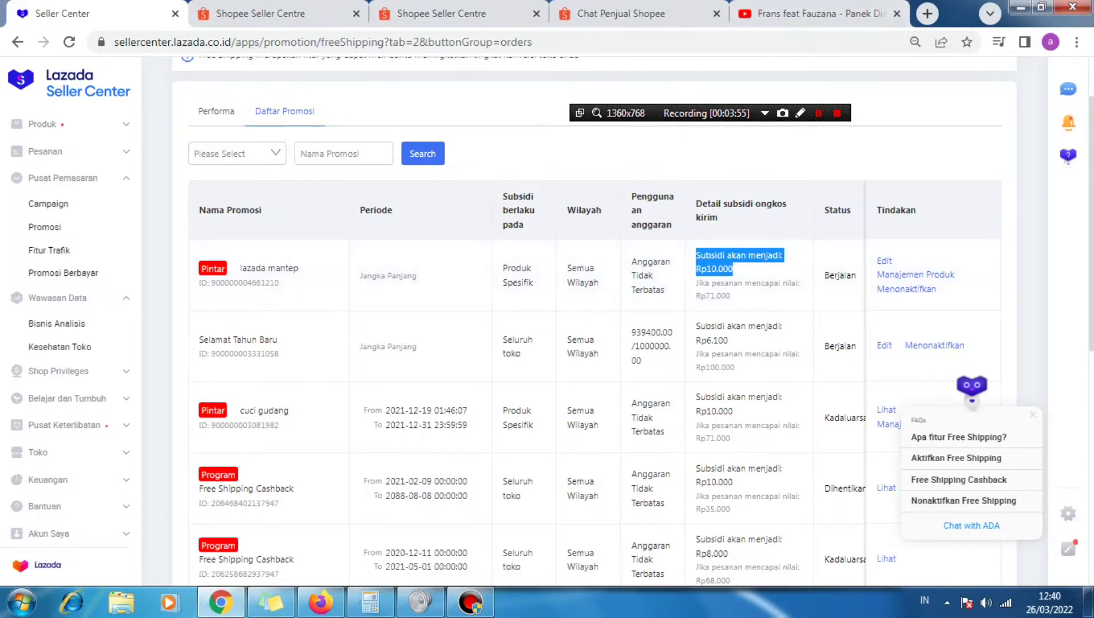
key(shift+F12)
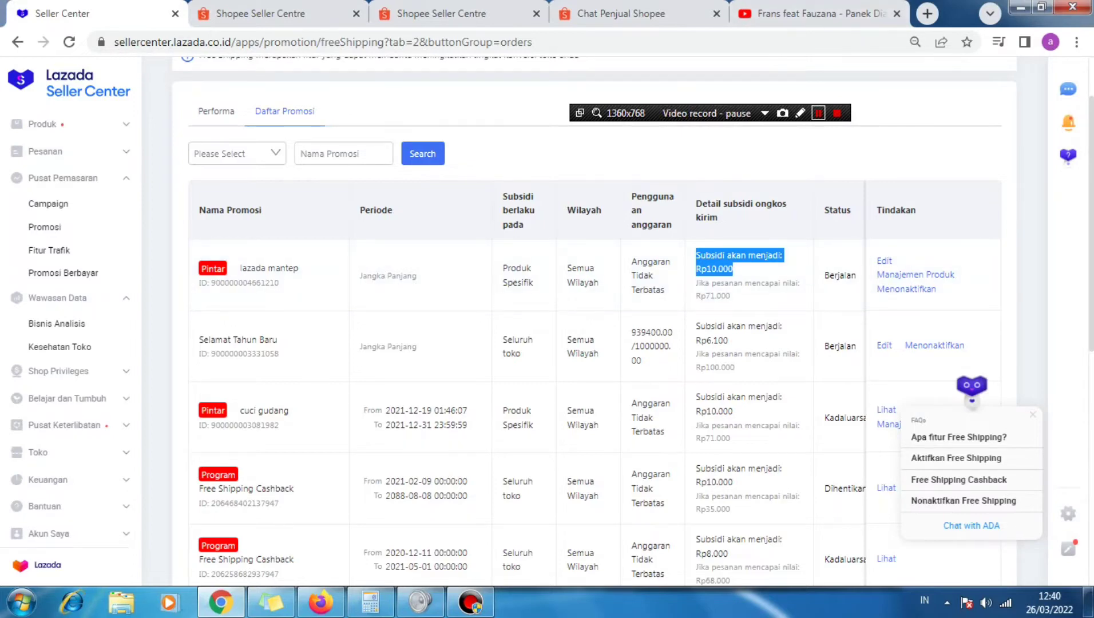
key(shift+F12)
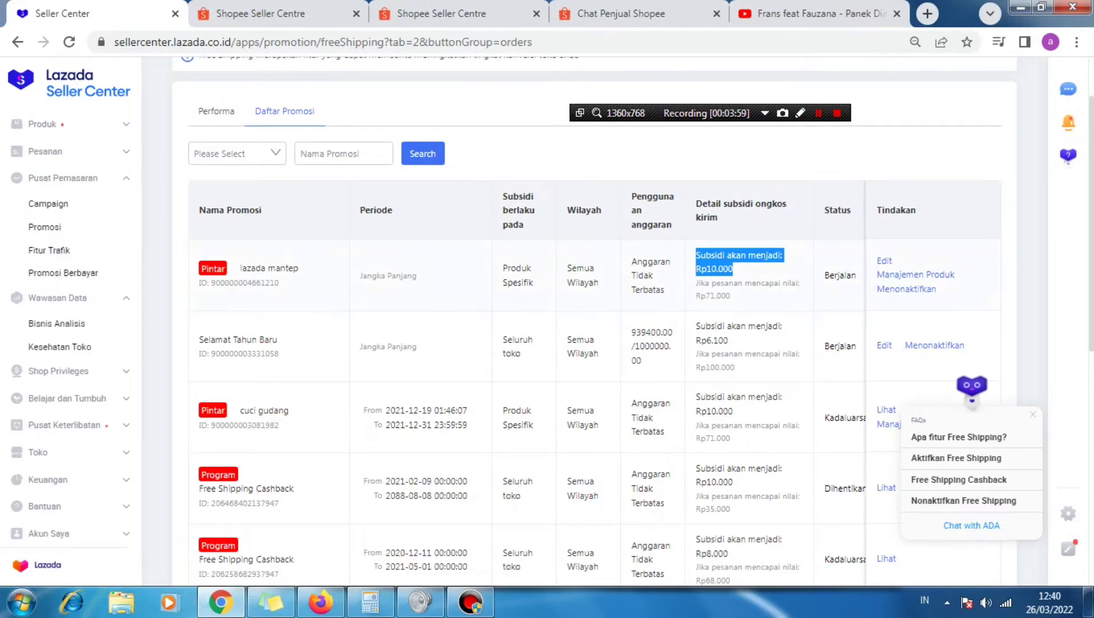
drag(732, 296, 696, 255)
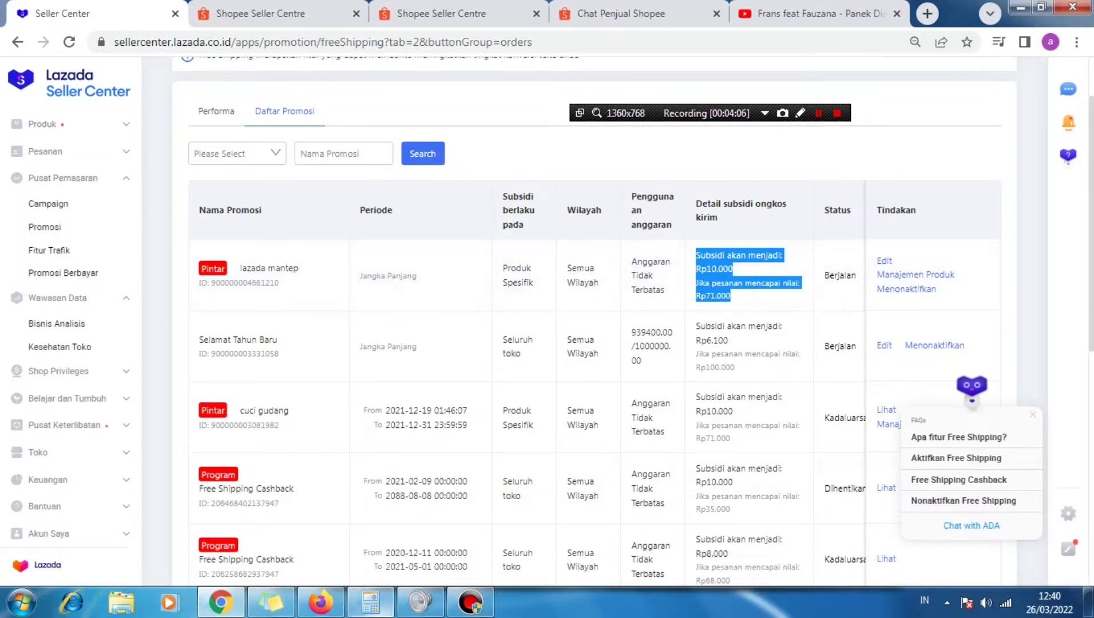
Switch to Calculator, divide 10000 by 71000 to get the subsidy's share of the minimum order, and close the calculator
click(370, 602)
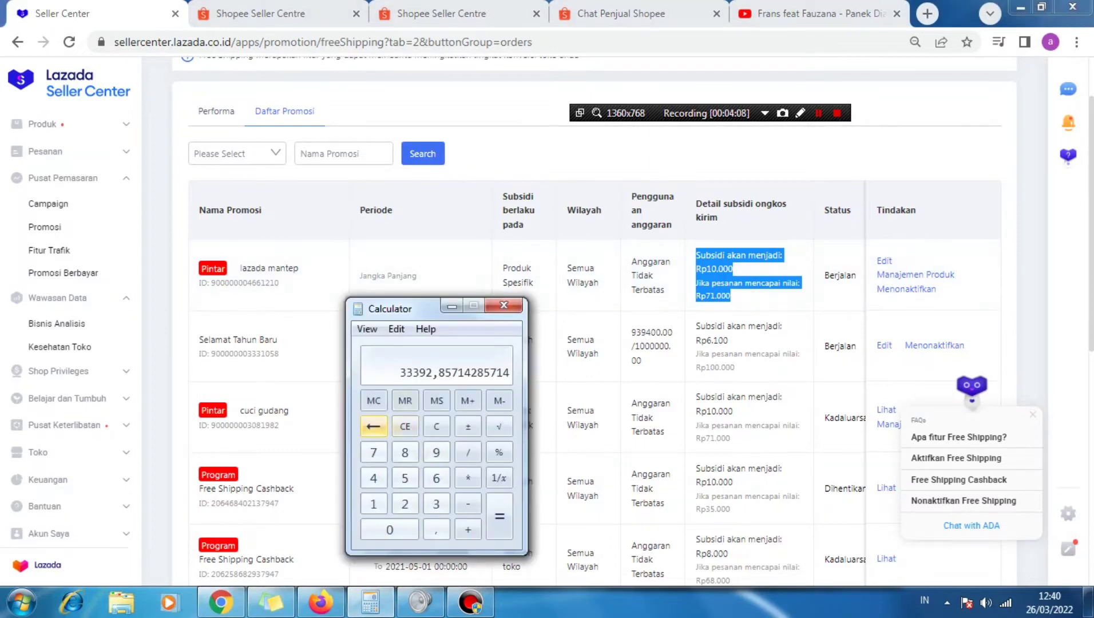
click(436, 426)
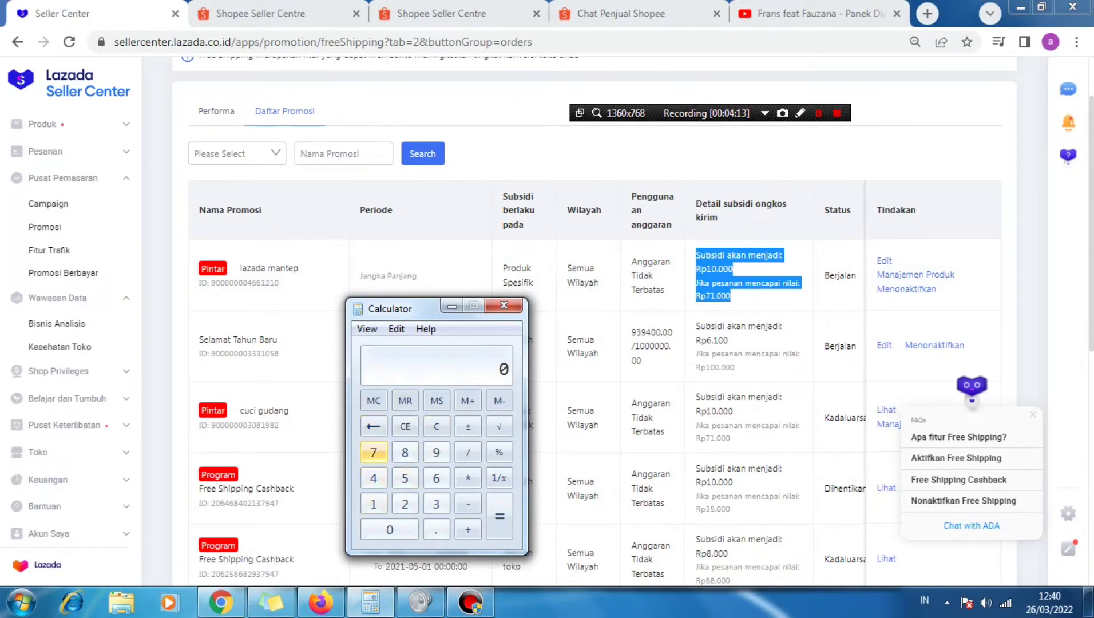
click(373, 452)
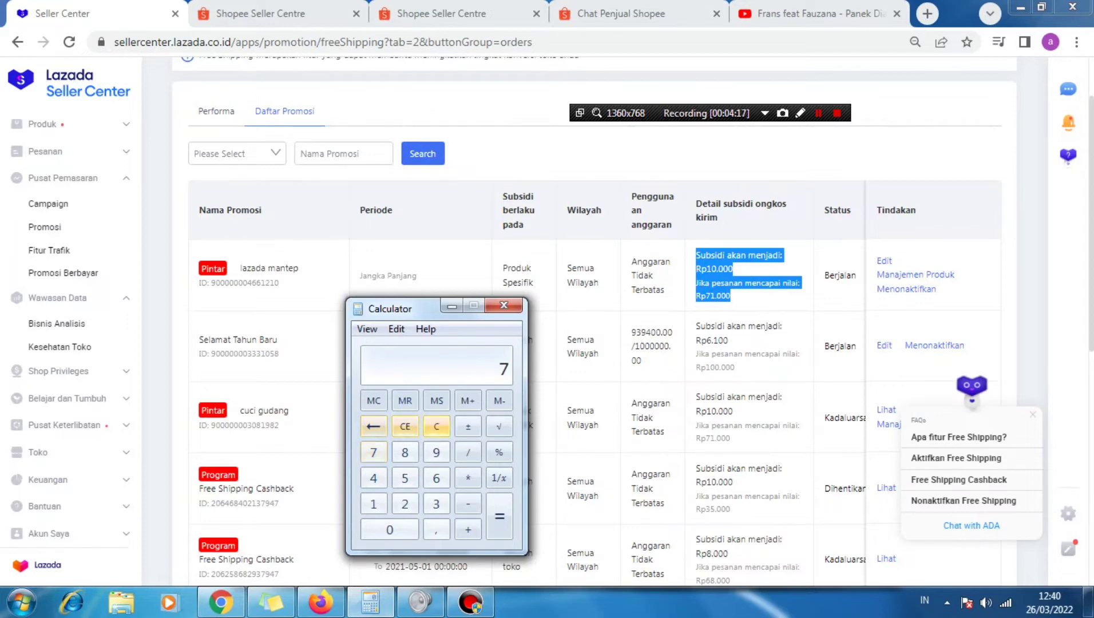
click(436, 426)
click(374, 503)
click(389, 529)
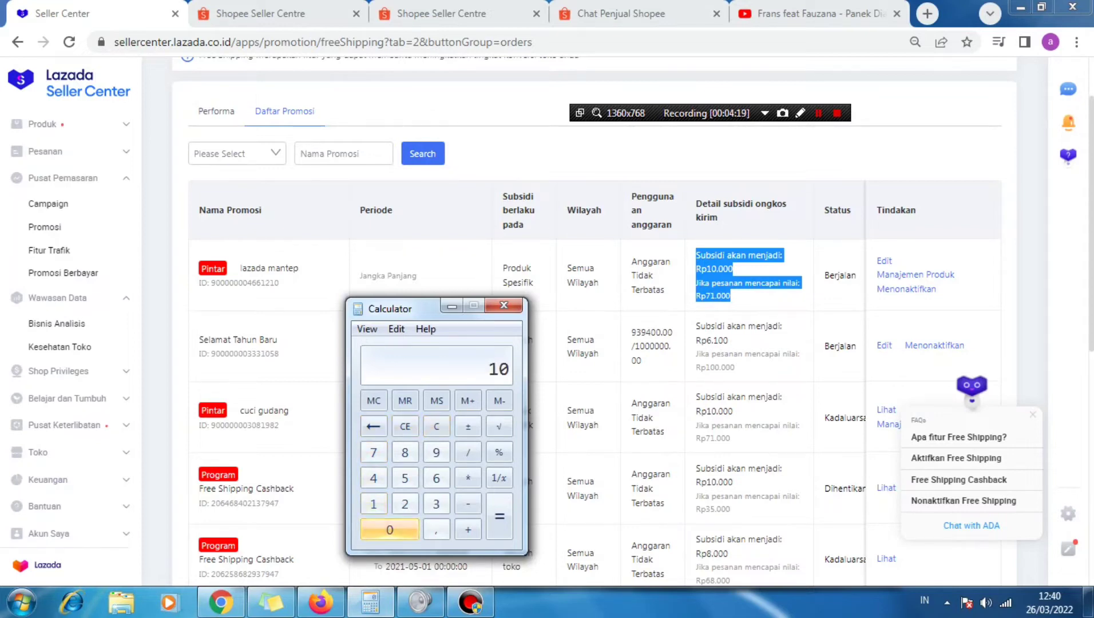
click(390, 530)
click(389, 529)
click(390, 529)
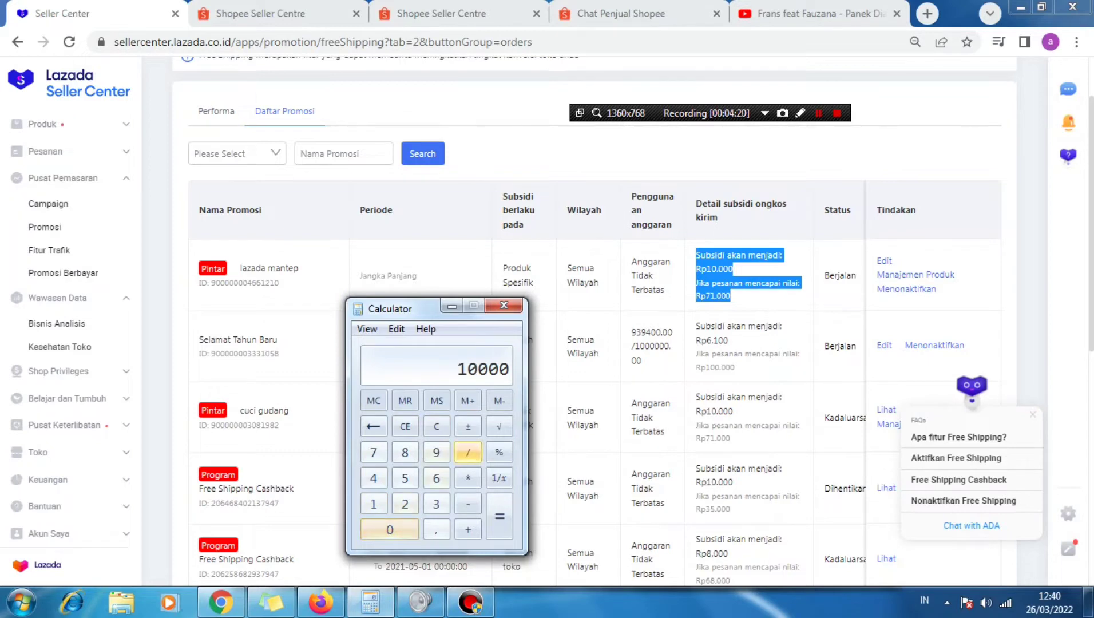
click(468, 452)
click(374, 452)
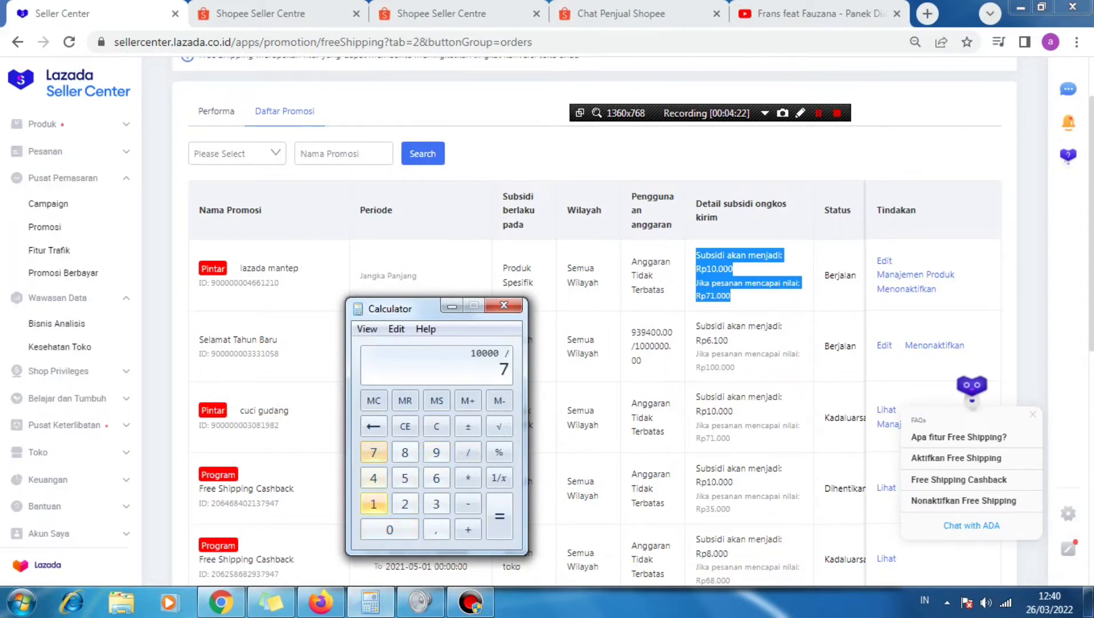
click(374, 503)
click(390, 529)
click(390, 529)
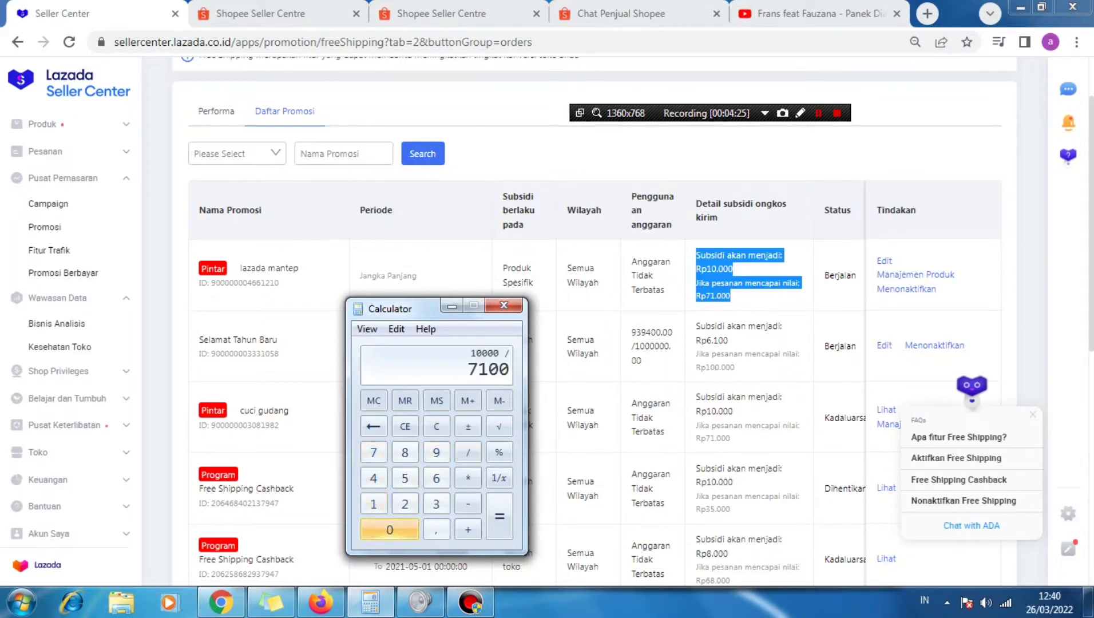
click(390, 530)
click(499, 516)
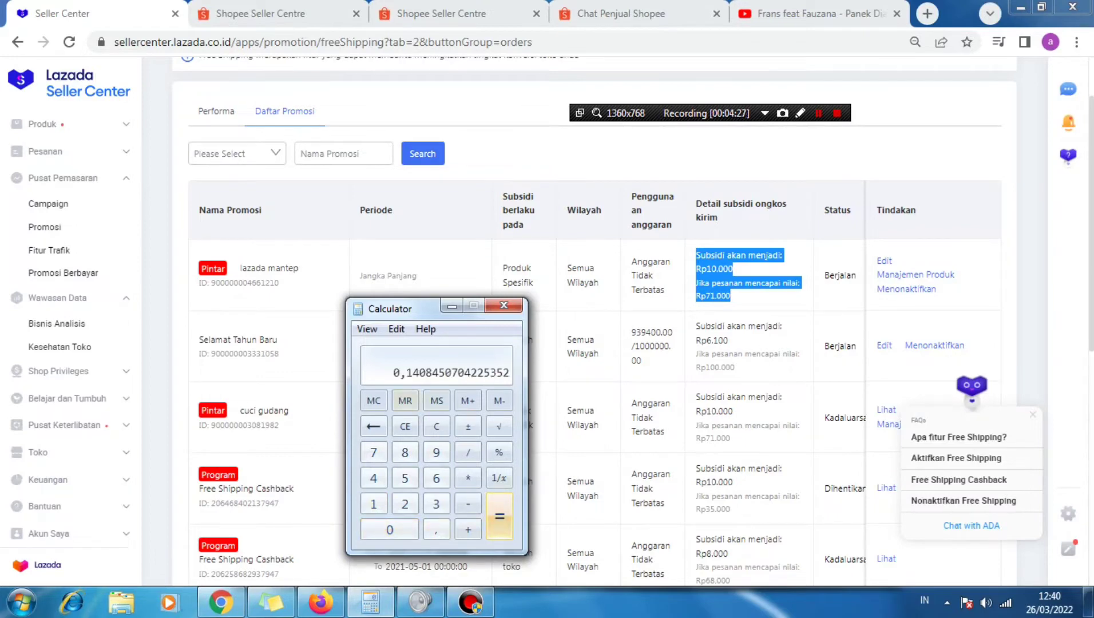
click(503, 305)
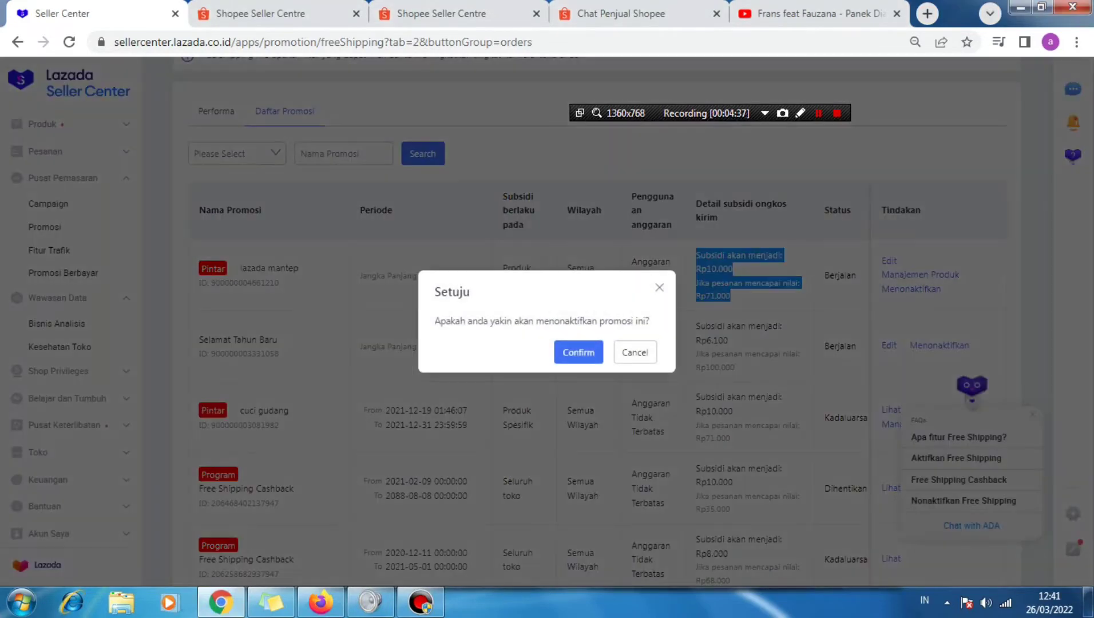
Deactivate the "lazada mantep" promotion and review the minimum order value and subsidy amount of "Selamat Tahun Baru"
key(Return)
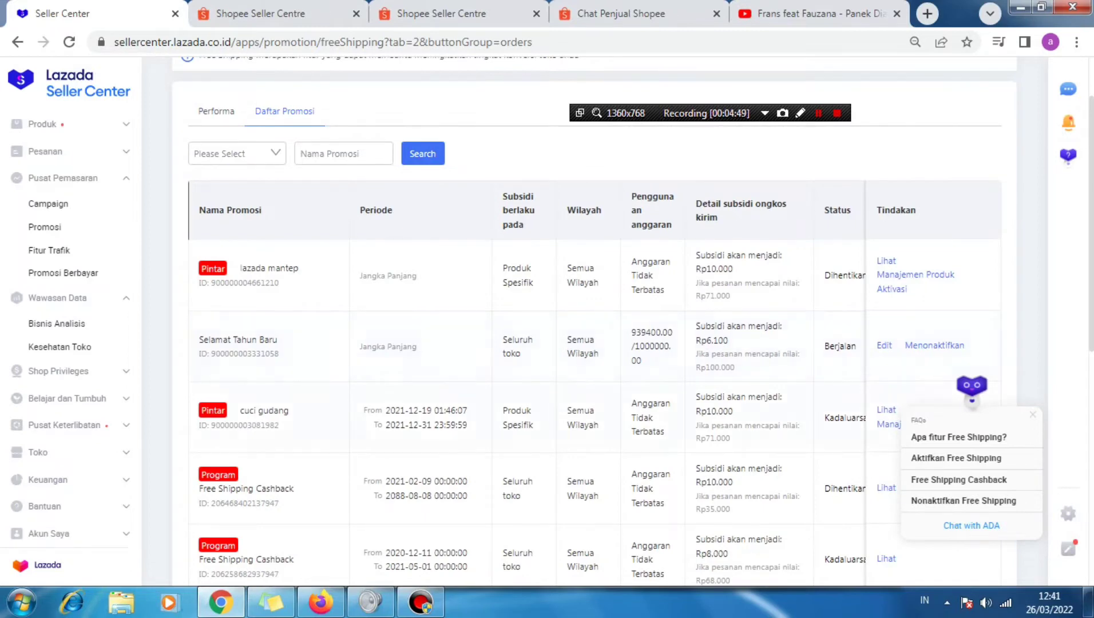
drag(696, 366, 734, 367)
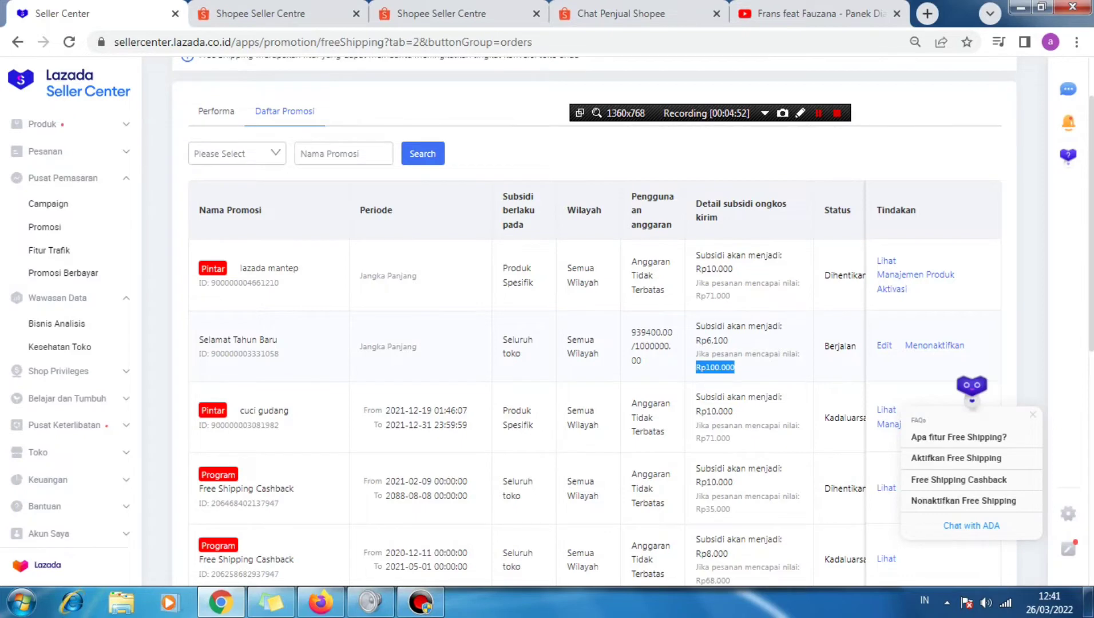
drag(695, 325, 728, 341)
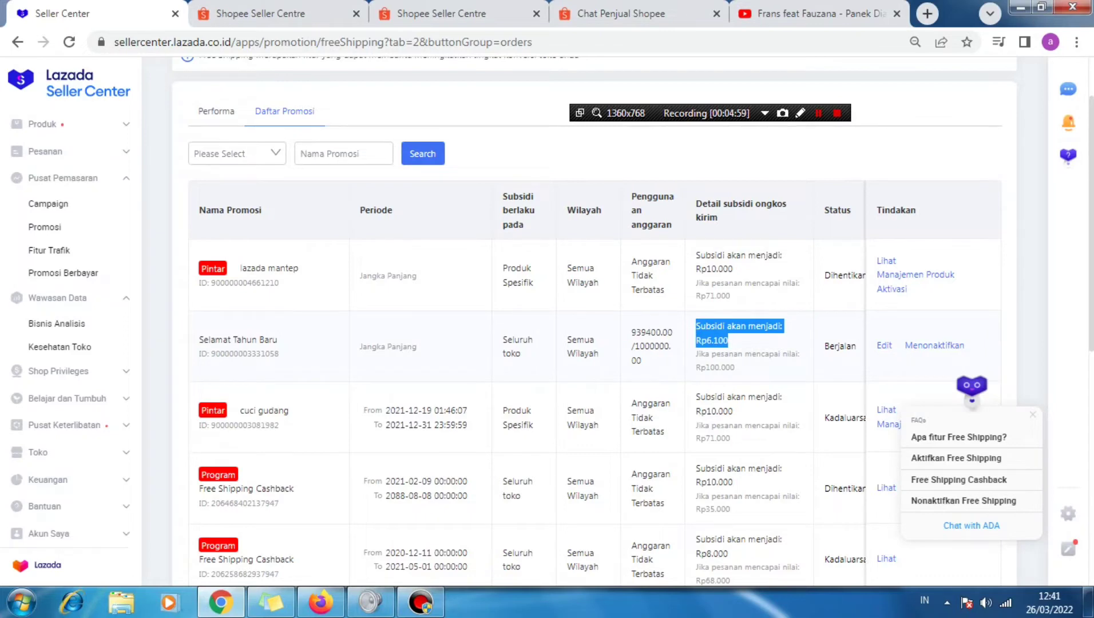
Review the "Selamat Tahun Baru" promotion's minimum order value, budget usage and shipping subsidy amount
drag(696, 353, 734, 367)
drag(632, 346, 728, 340)
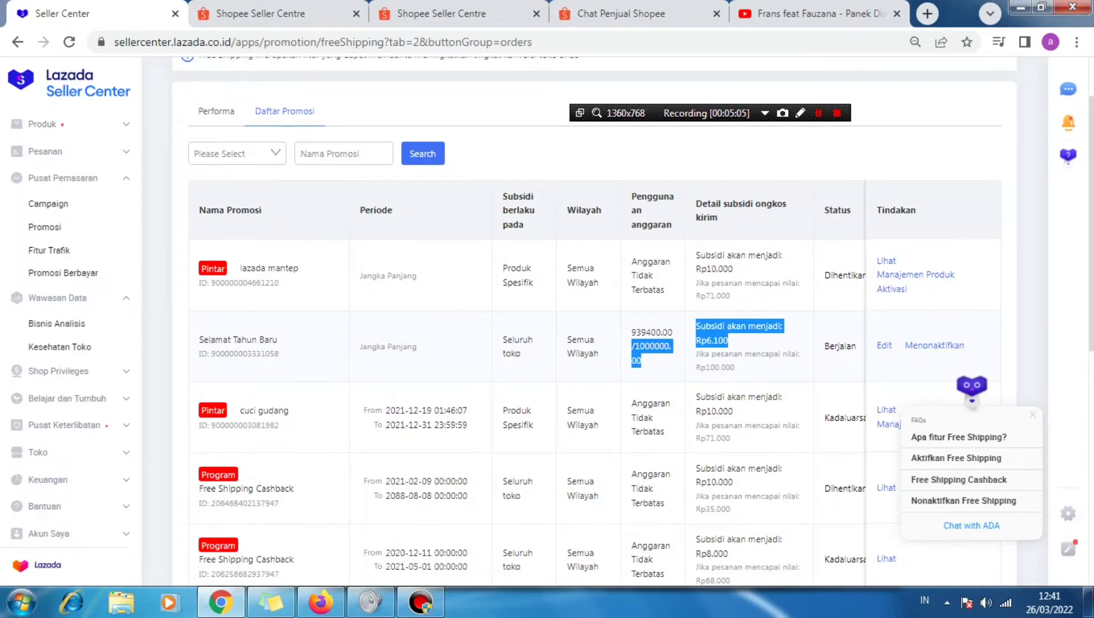
mouse_move(695, 339)
mouse_down()
mouse_move(734, 367)
mouse_move(705, 325)
mouse_up()
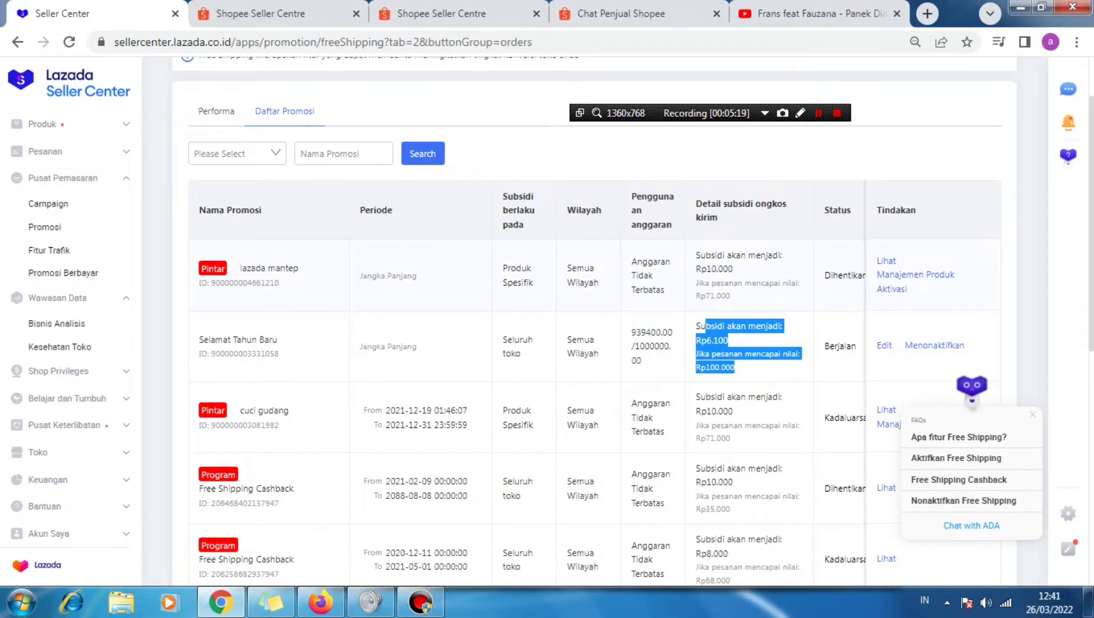
Look through the remaining free shipping promotions on the first page, including their periods, product scope, subsidies and status
scroll(595, 320, down, 4)
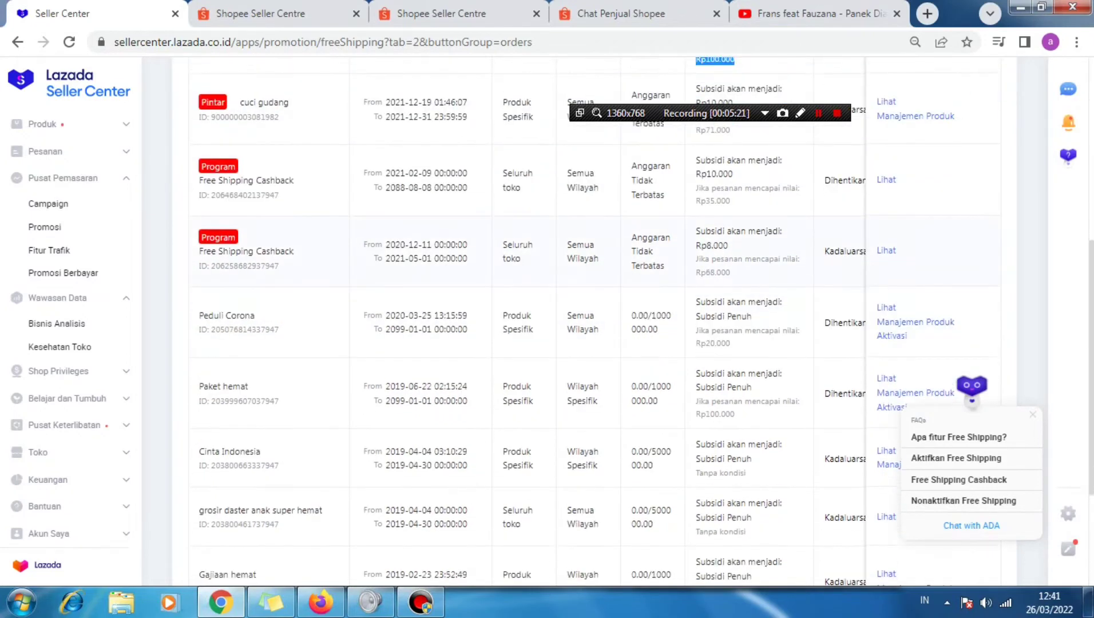
scroll(595, 321, up, 3)
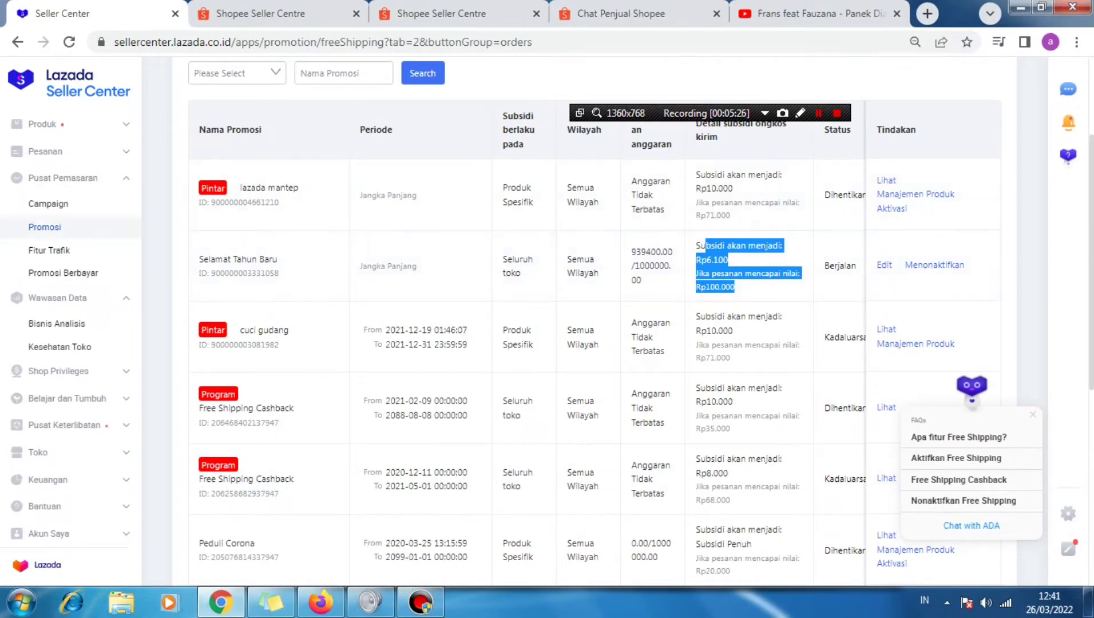
scroll(63, 331, down, 2)
scroll(63, 332, down, 1)
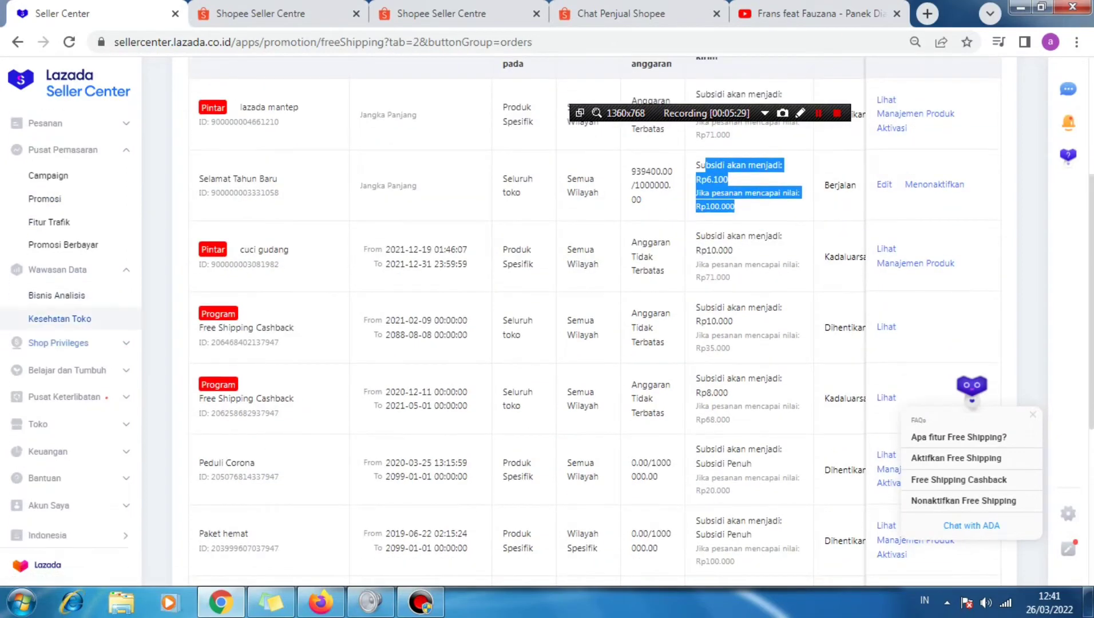
scroll(63, 370, down, 3)
scroll(63, 378, down, 2)
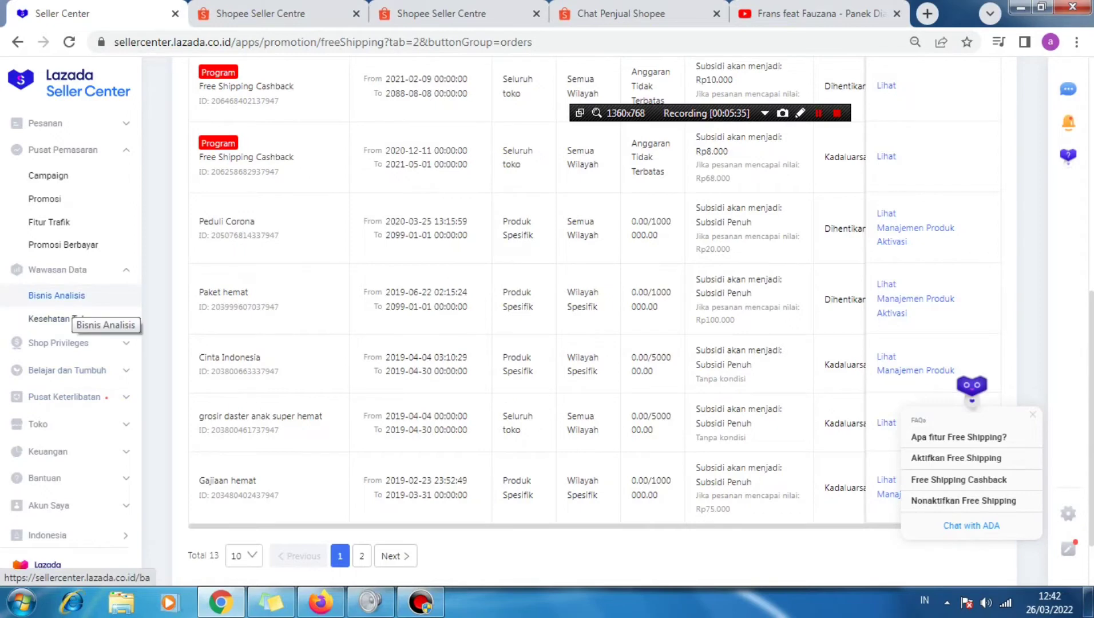
scroll(57, 309, up, 2)
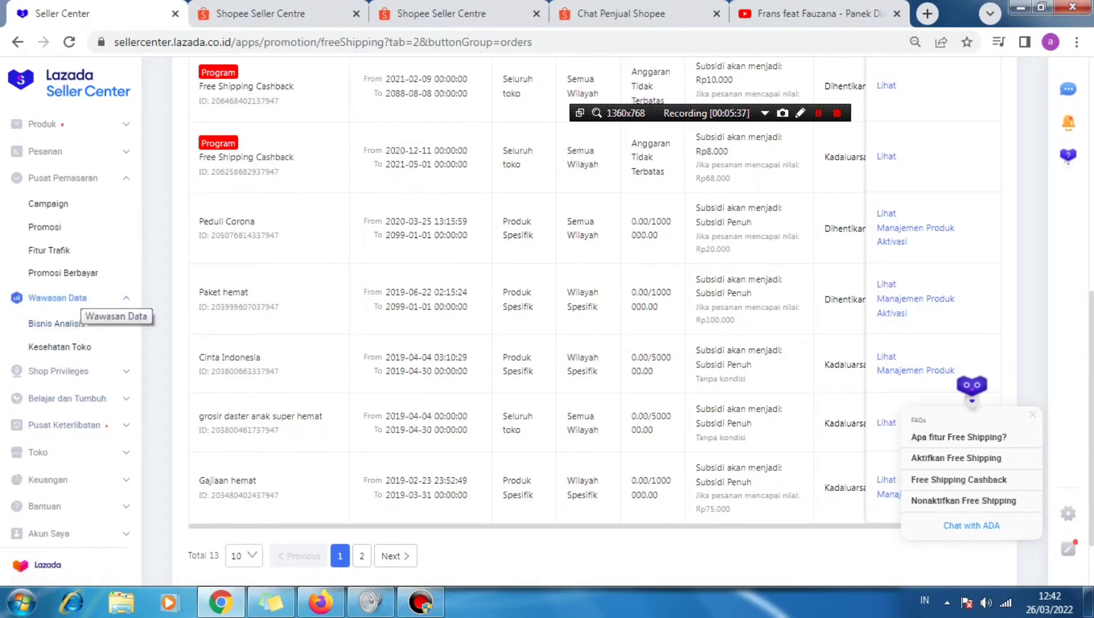
scroll(63, 258, down, 2)
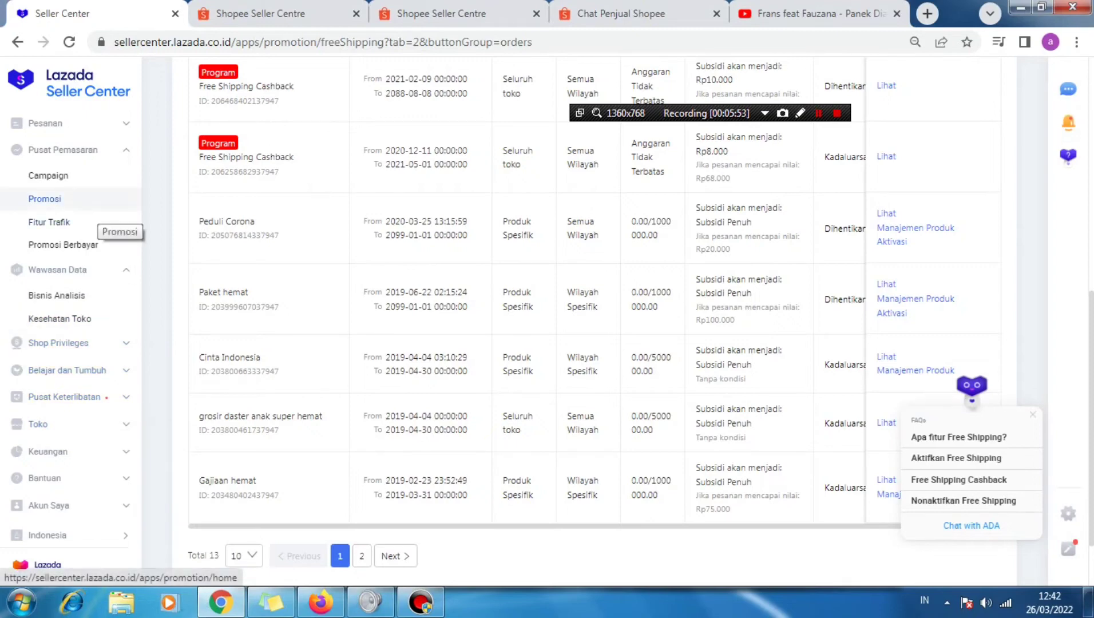
scroll(69, 240, up, 1)
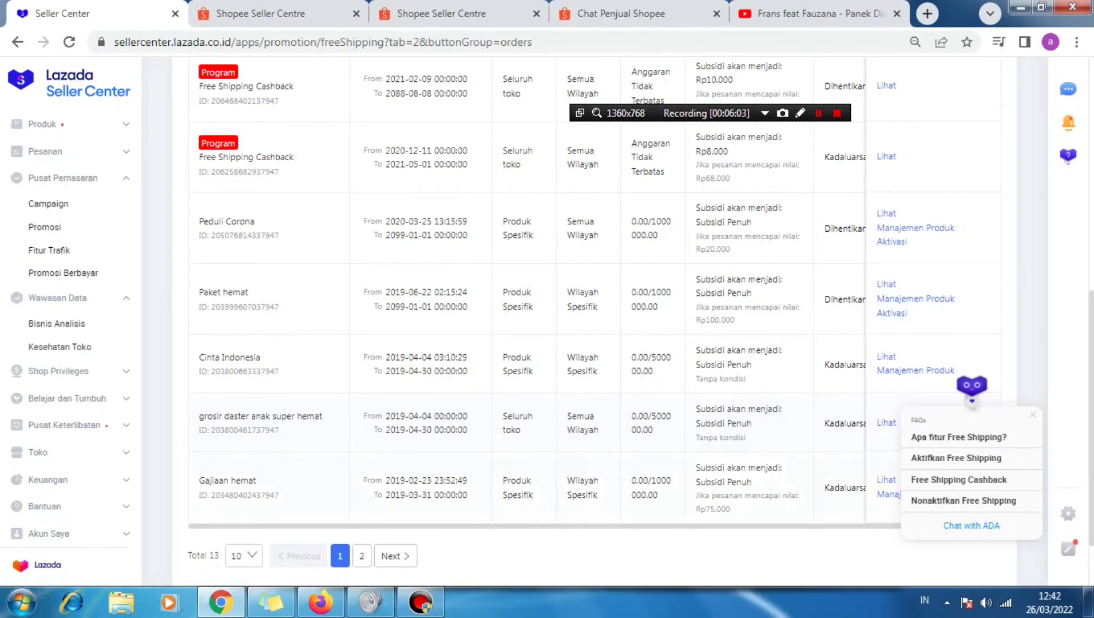
scroll(38, 452, up, 2)
scroll(38, 452, up, 2)
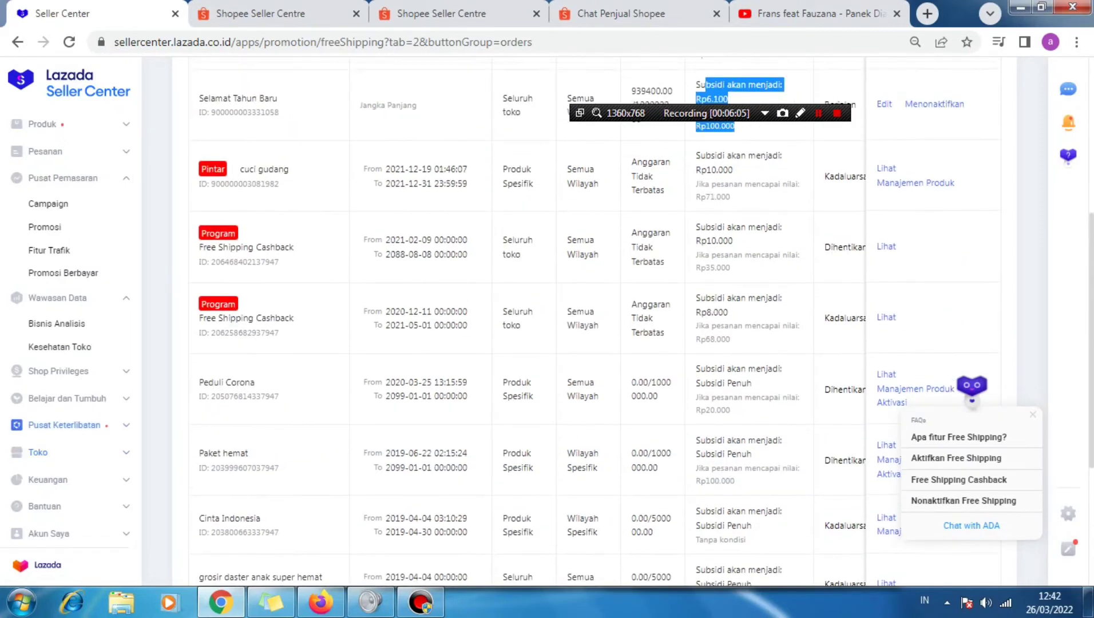
scroll(38, 423, down, 1)
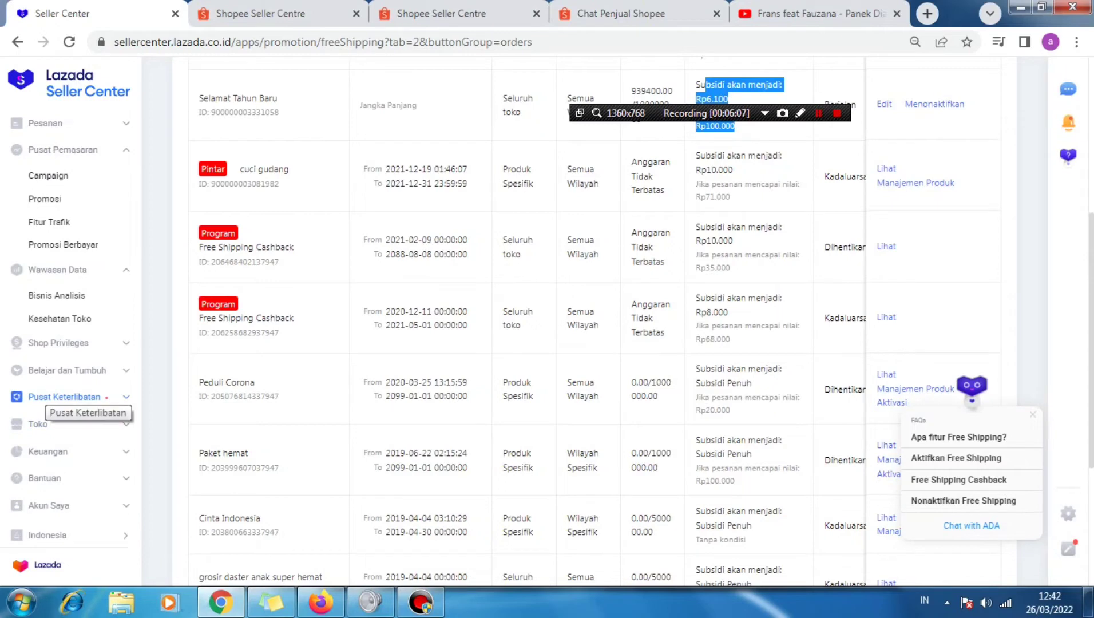
scroll(63, 403, down, 3)
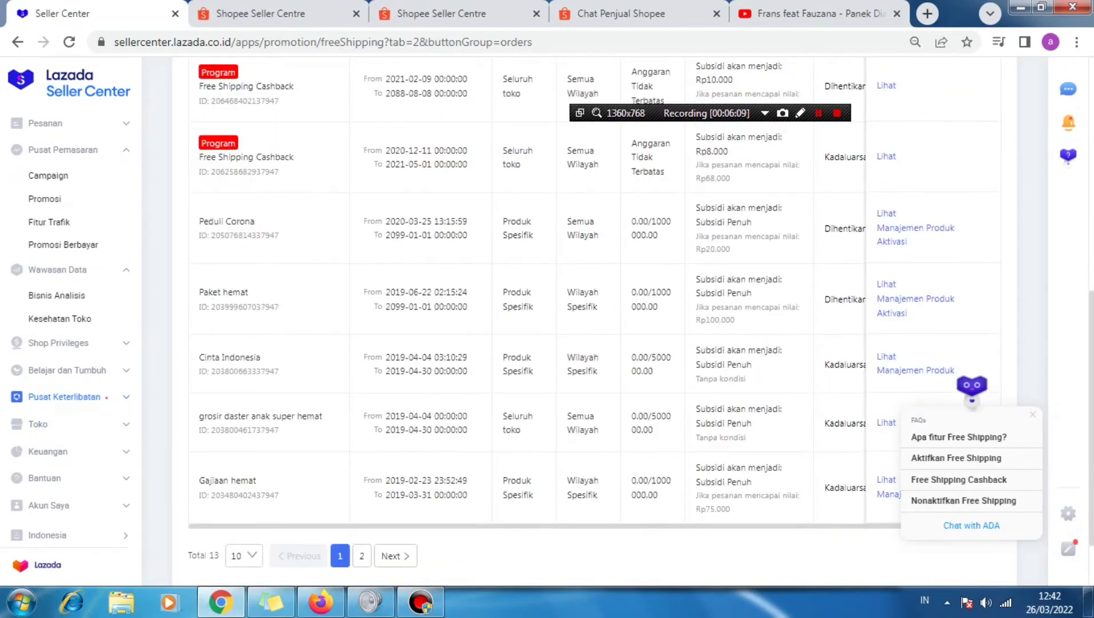
scroll(57, 321, up, 1)
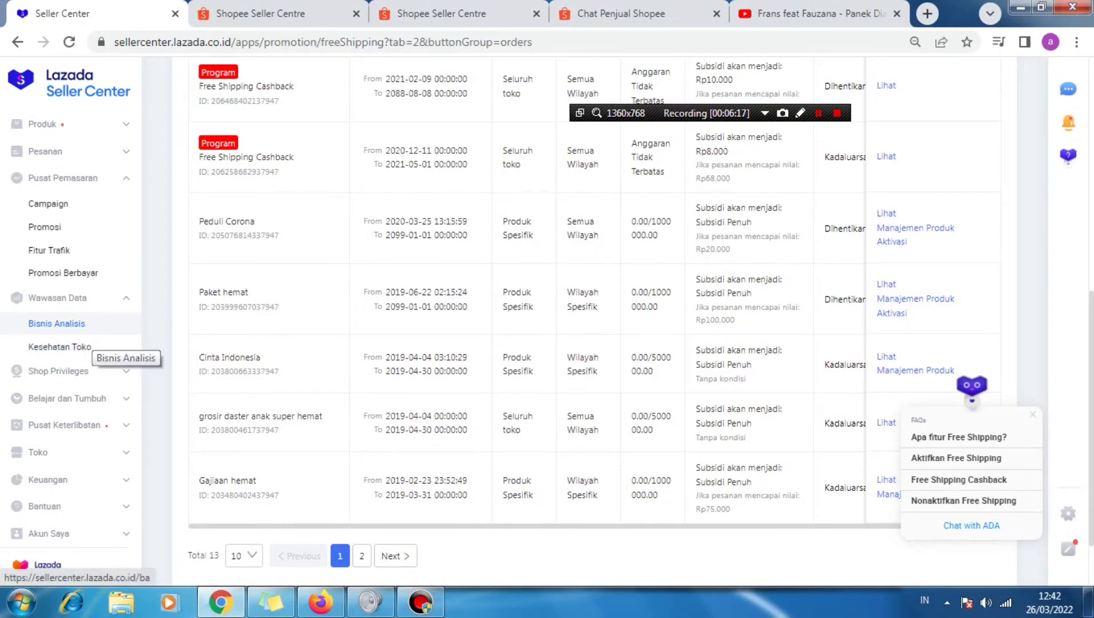
Open the Promosi page and the Promosi Berbayar overview, and look over its product and affiliate promotions, settings and balance
scroll(91, 332, up, 1)
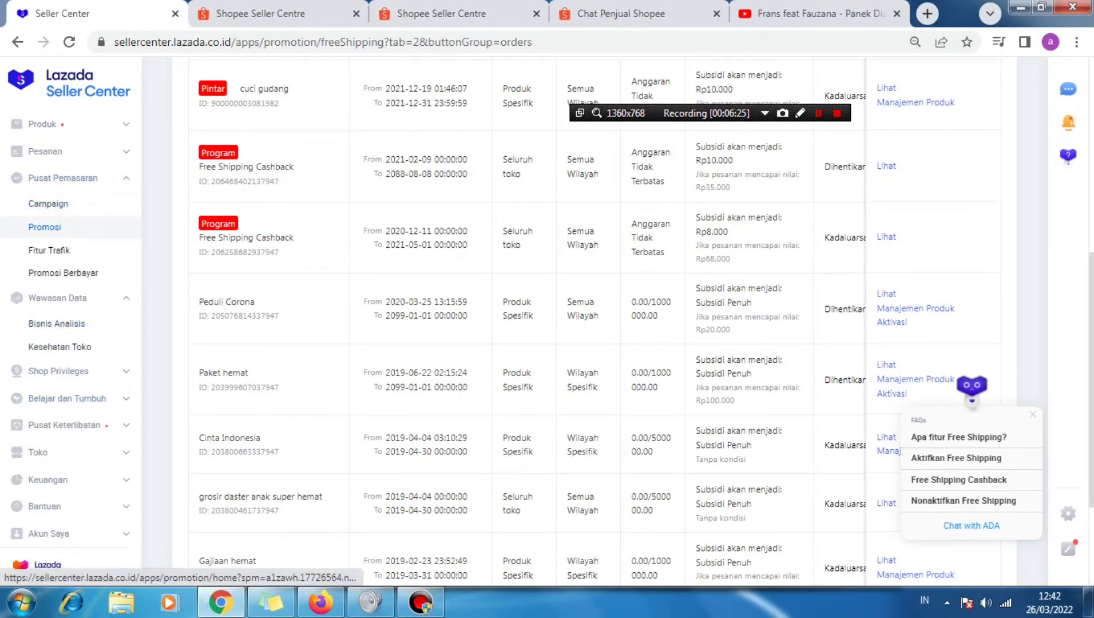
click(45, 227)
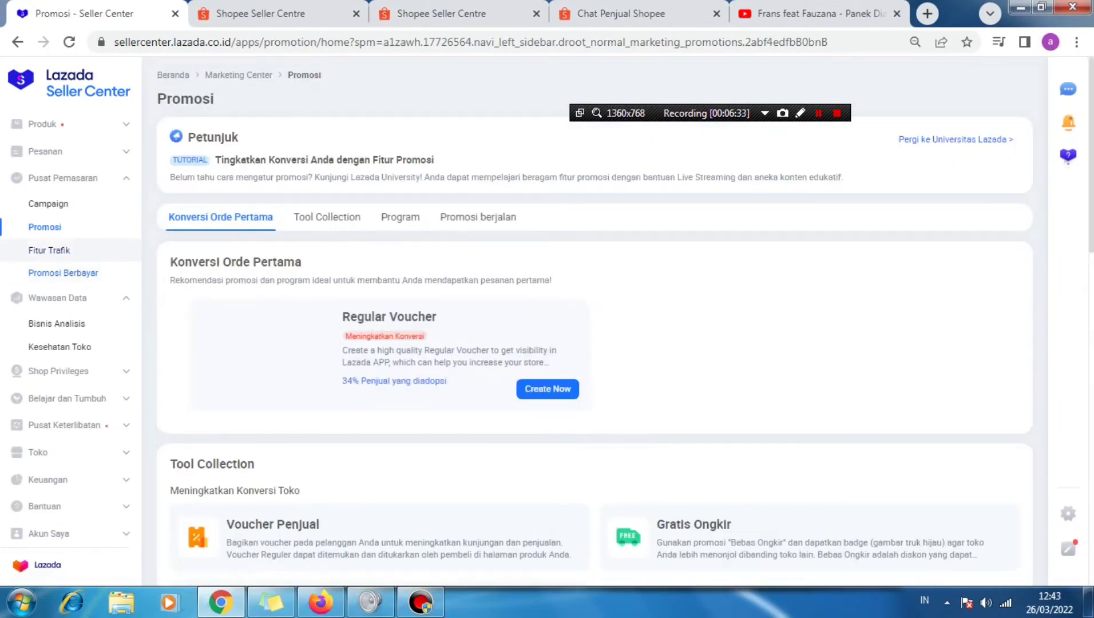
click(62, 272)
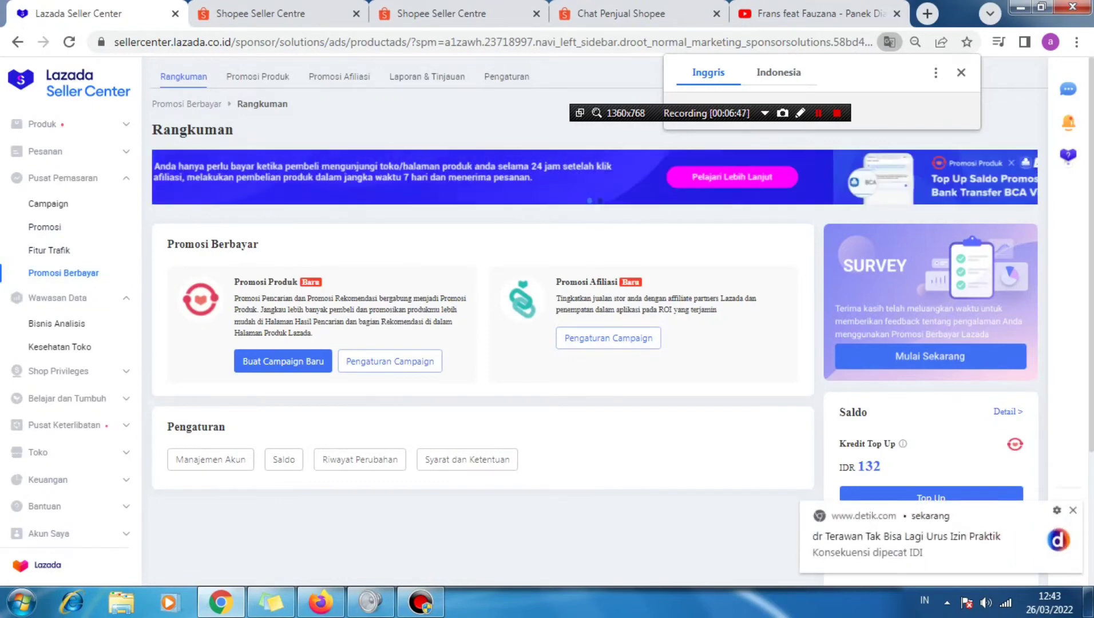
scroll(57, 300, down, 1)
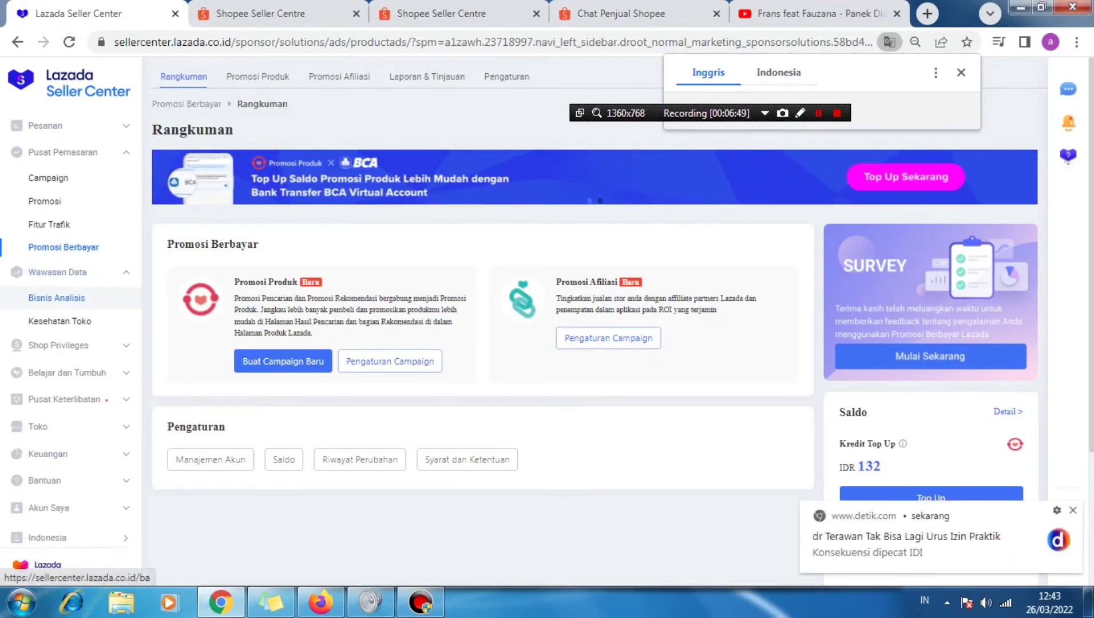
scroll(481, 320, down, 3)
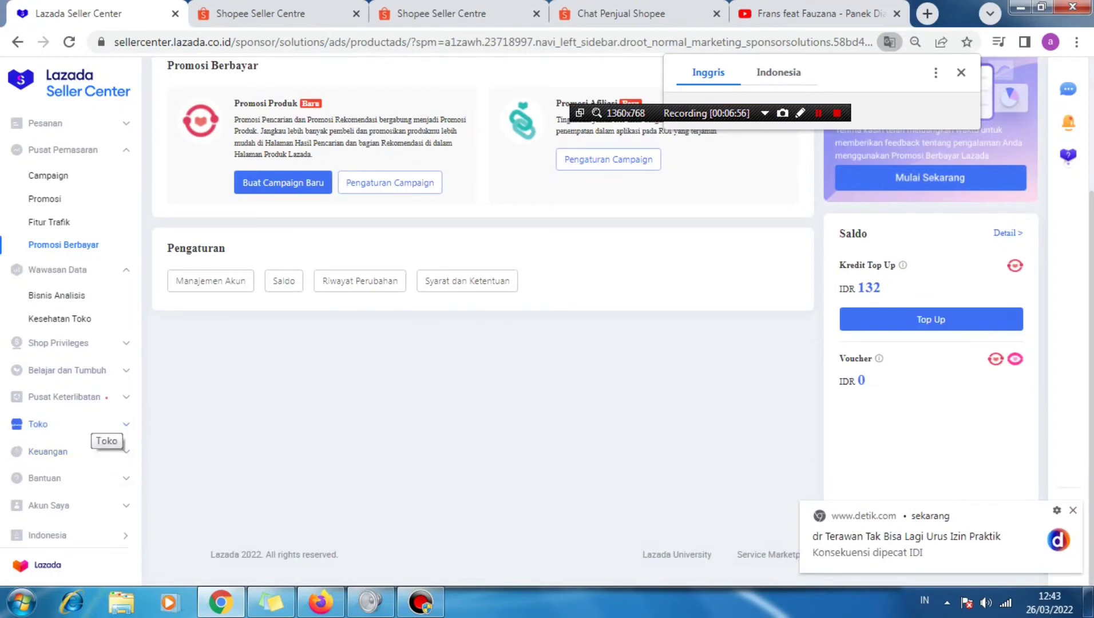
scroll(69, 258, up, 1)
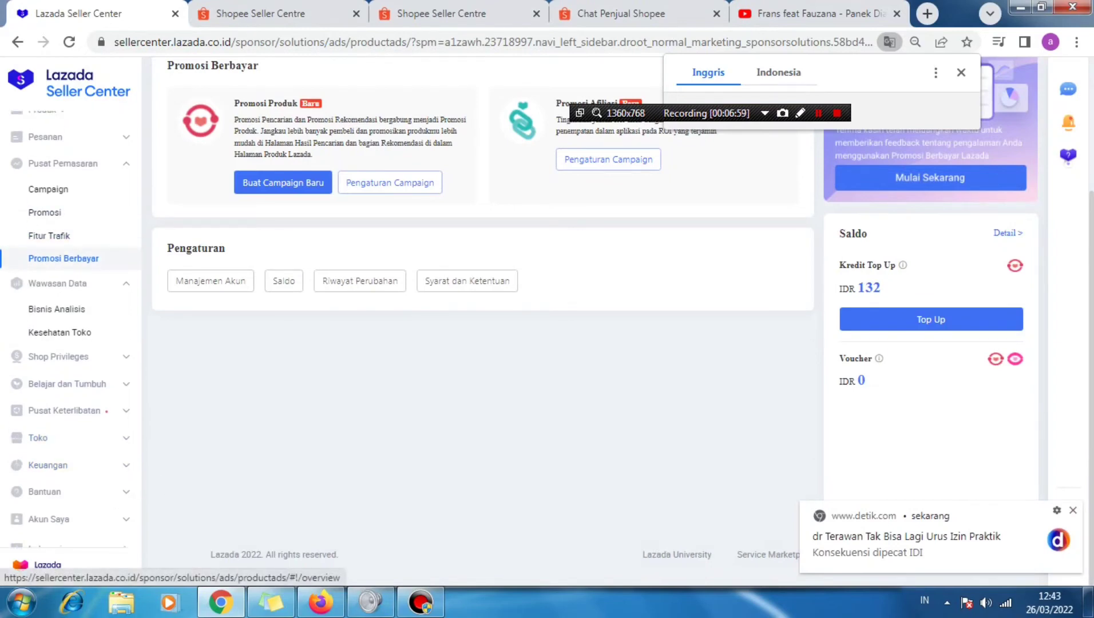
scroll(69, 258, up, 1)
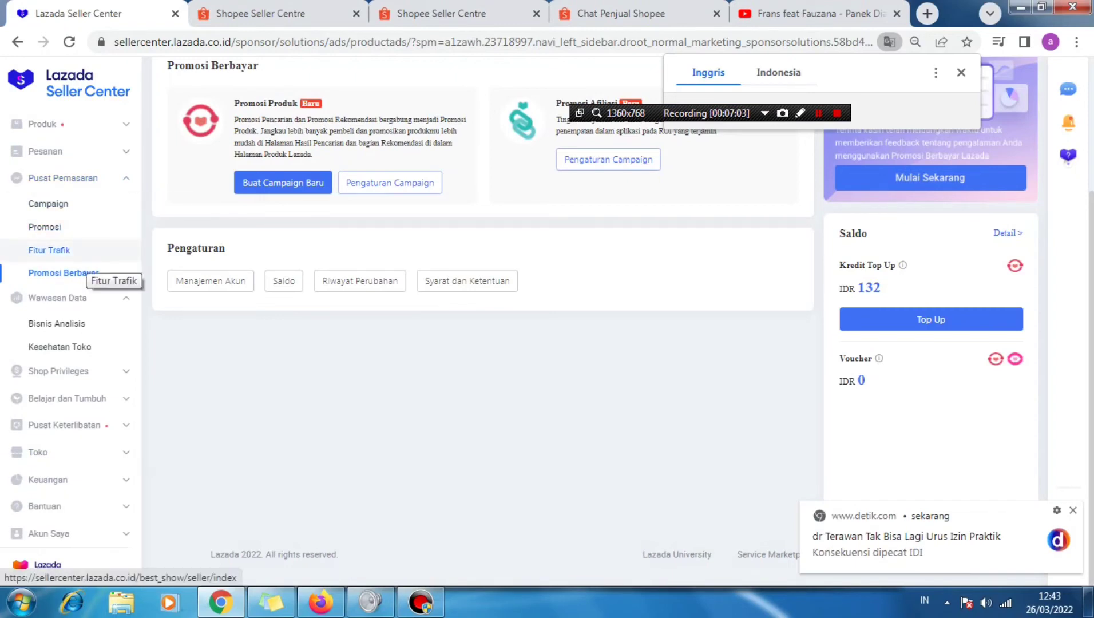
scroll(62, 298, up, 2)
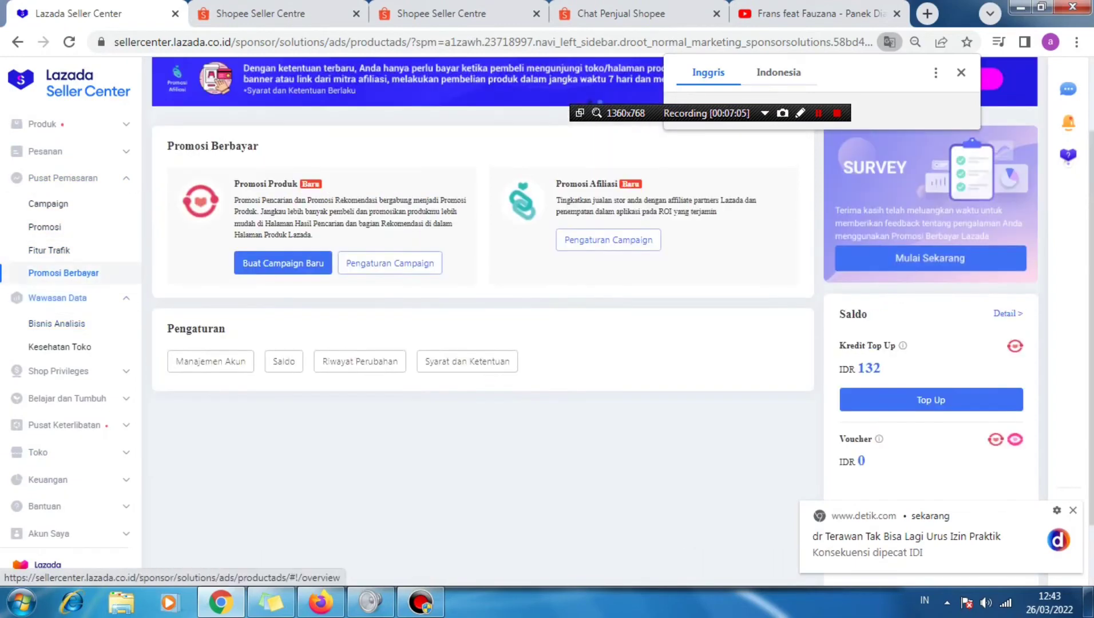
scroll(63, 151, up, 2)
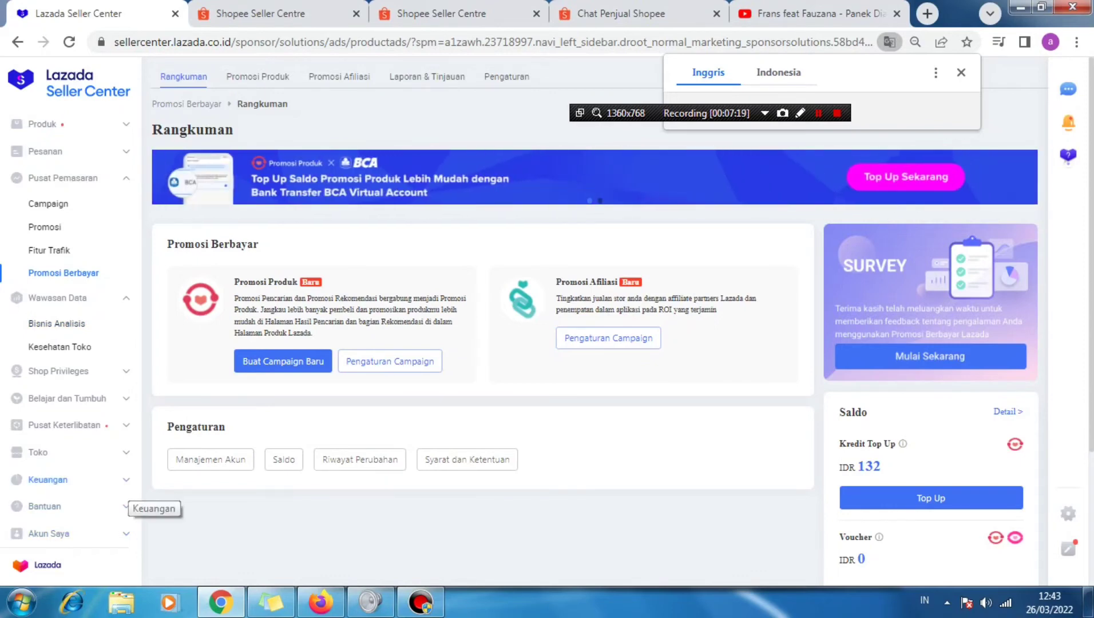
click(818, 113)
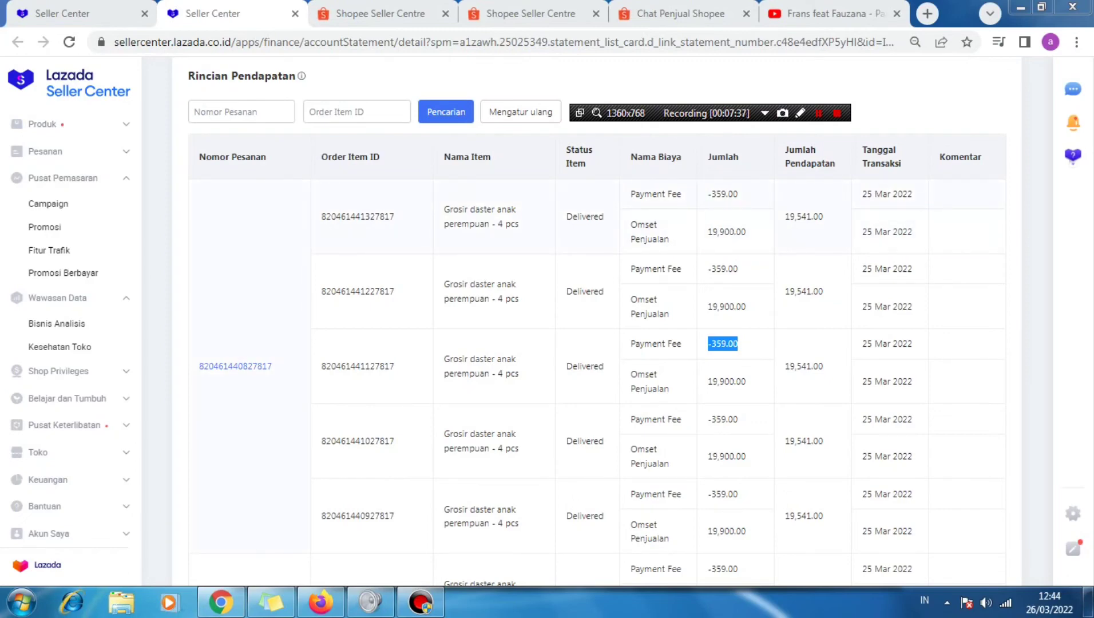
Check the payment fee, sales revenue (Omset Penjualan) and total income of the first item under Rincian Pendapatan
double_click(724, 194)
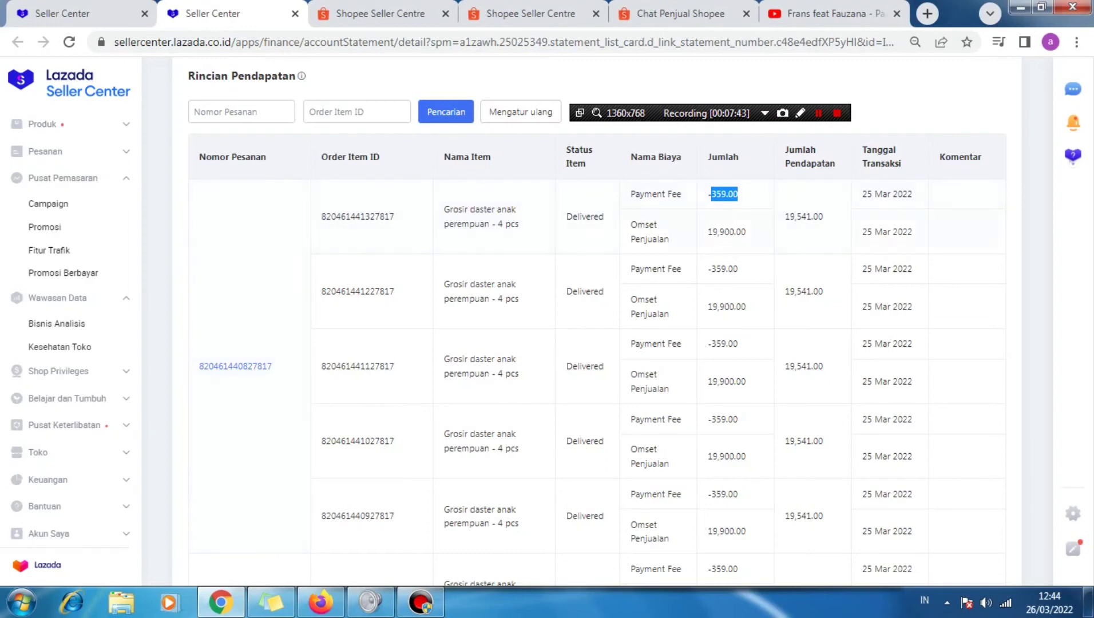
double_click(727, 231)
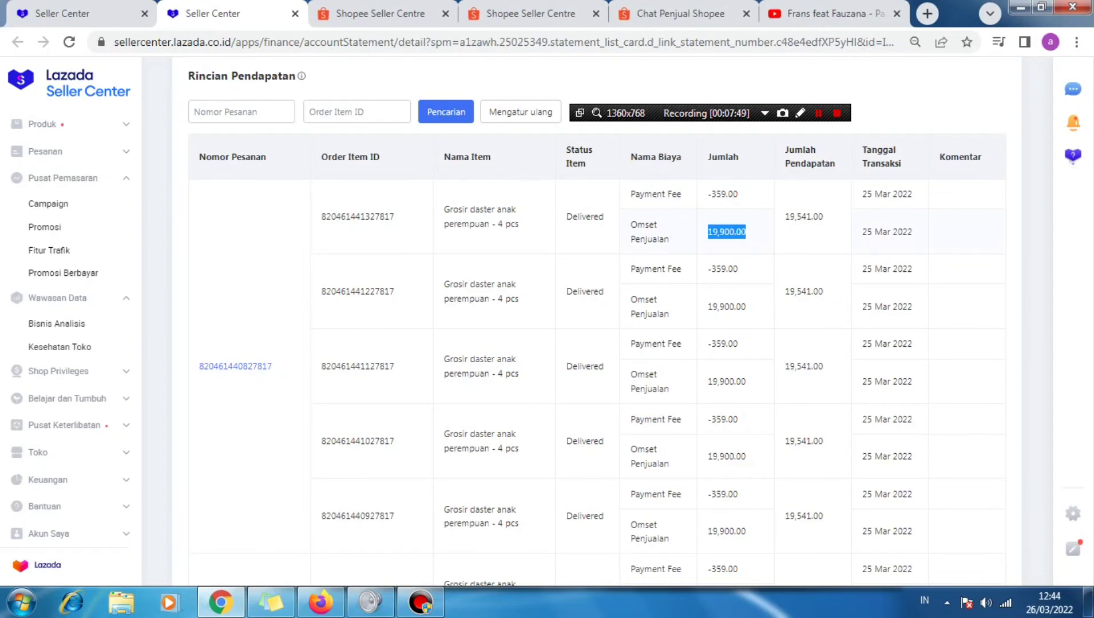
drag(789, 216, 823, 216)
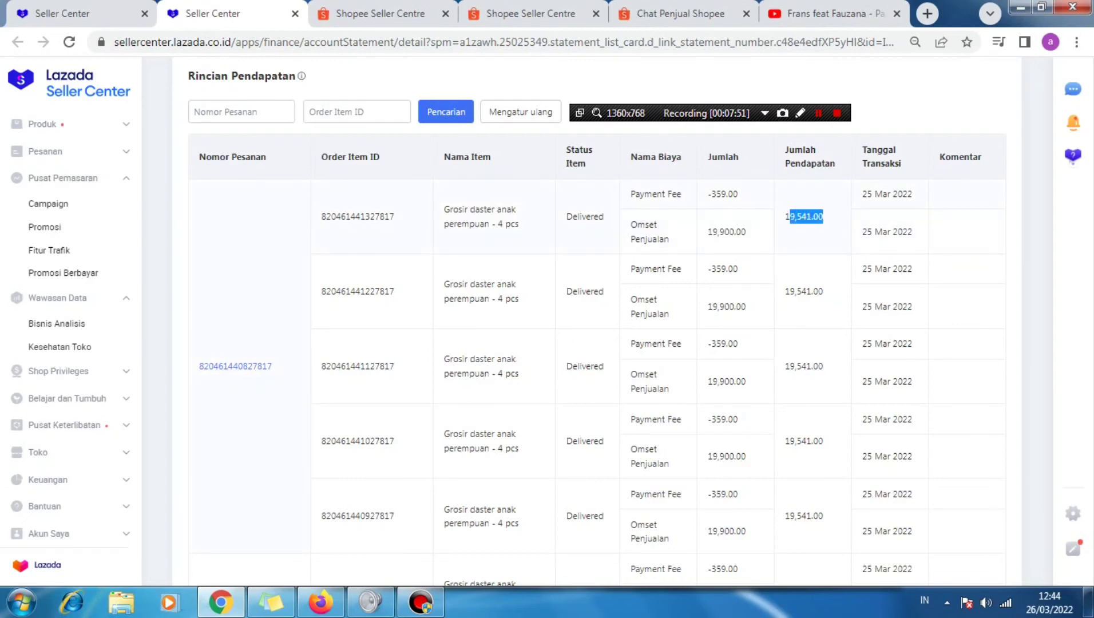
Examine the fee breakdown of the following orders for payment fees, seller shipping subsidies and Flexi-Combo promotion costs
scroll(597, 323, up, 2)
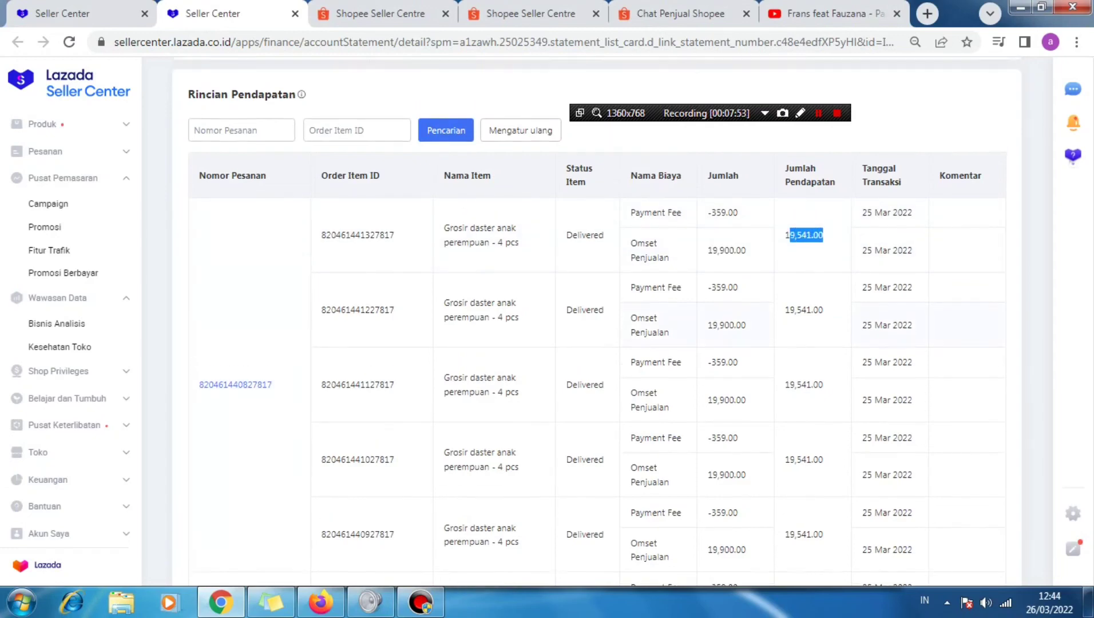
scroll(598, 324, down, 2)
scroll(597, 324, down, 2)
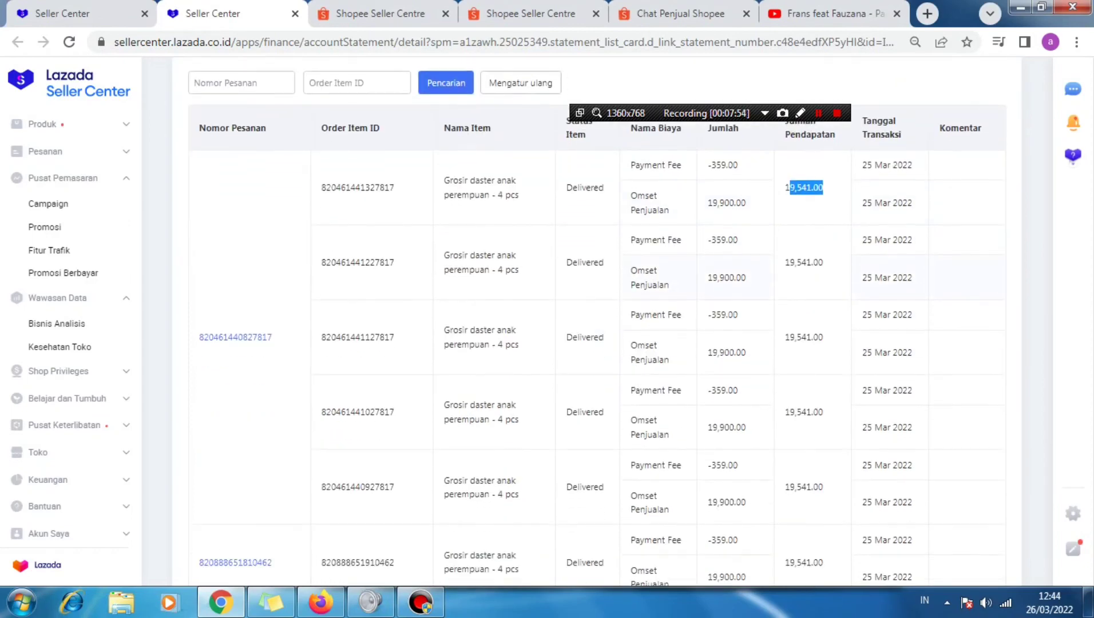
scroll(597, 324, down, 2)
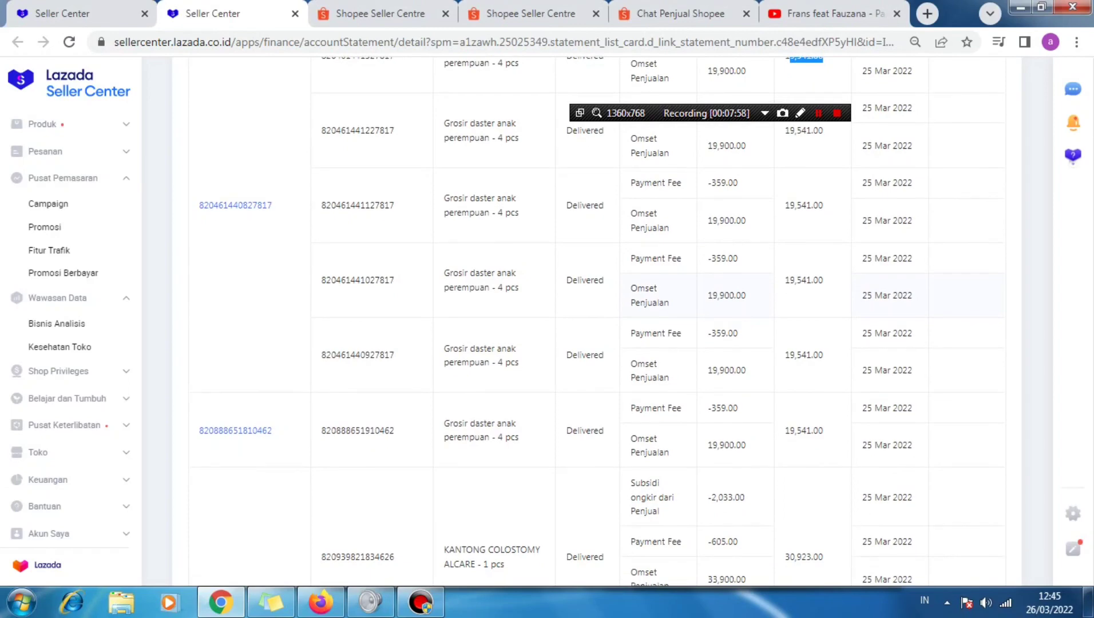
scroll(597, 323, down, 2)
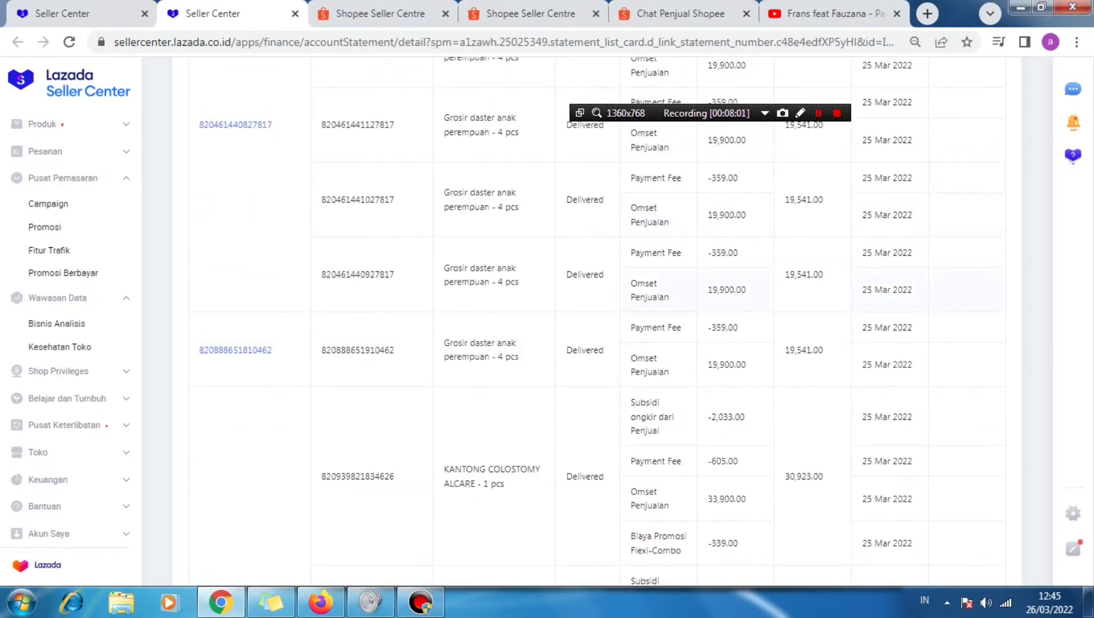
scroll(597, 323, down, 2)
scroll(597, 323, down, 8)
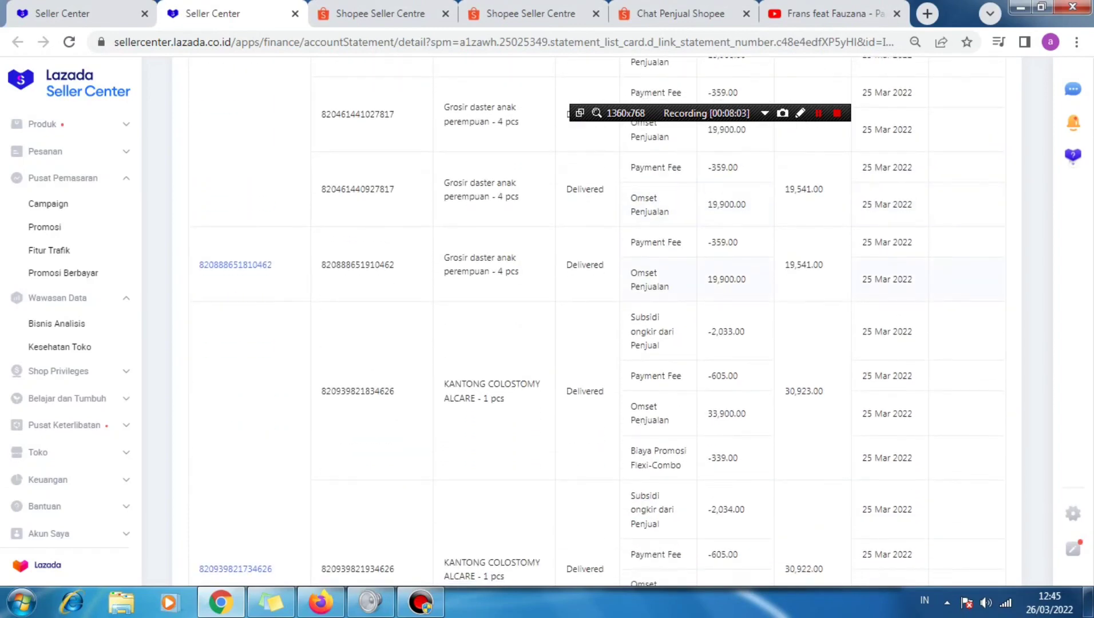
scroll(597, 324, down, 6)
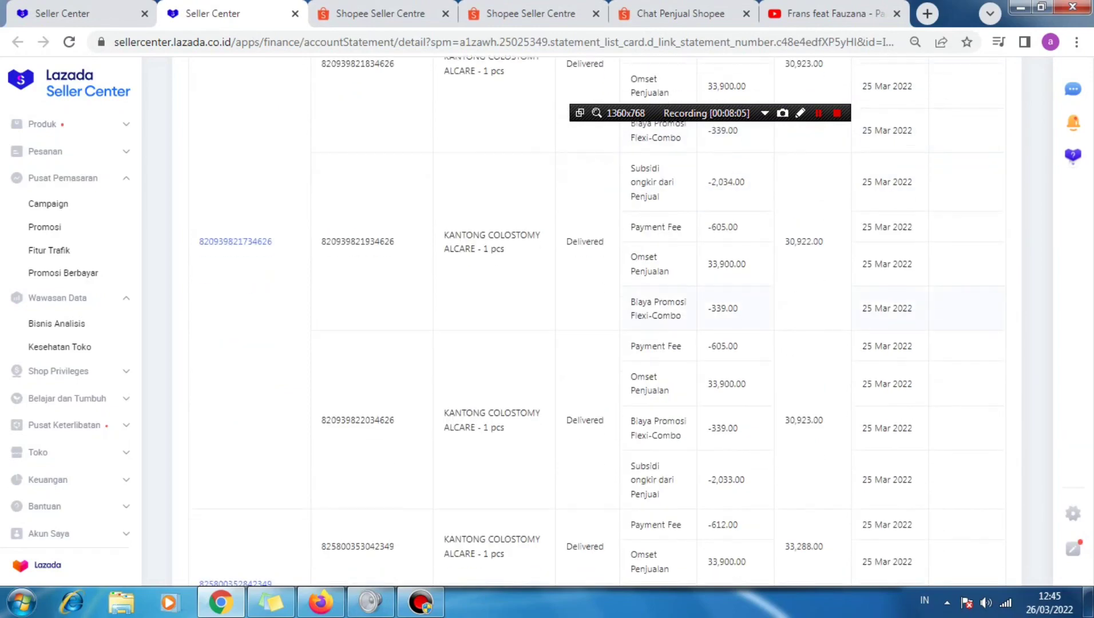